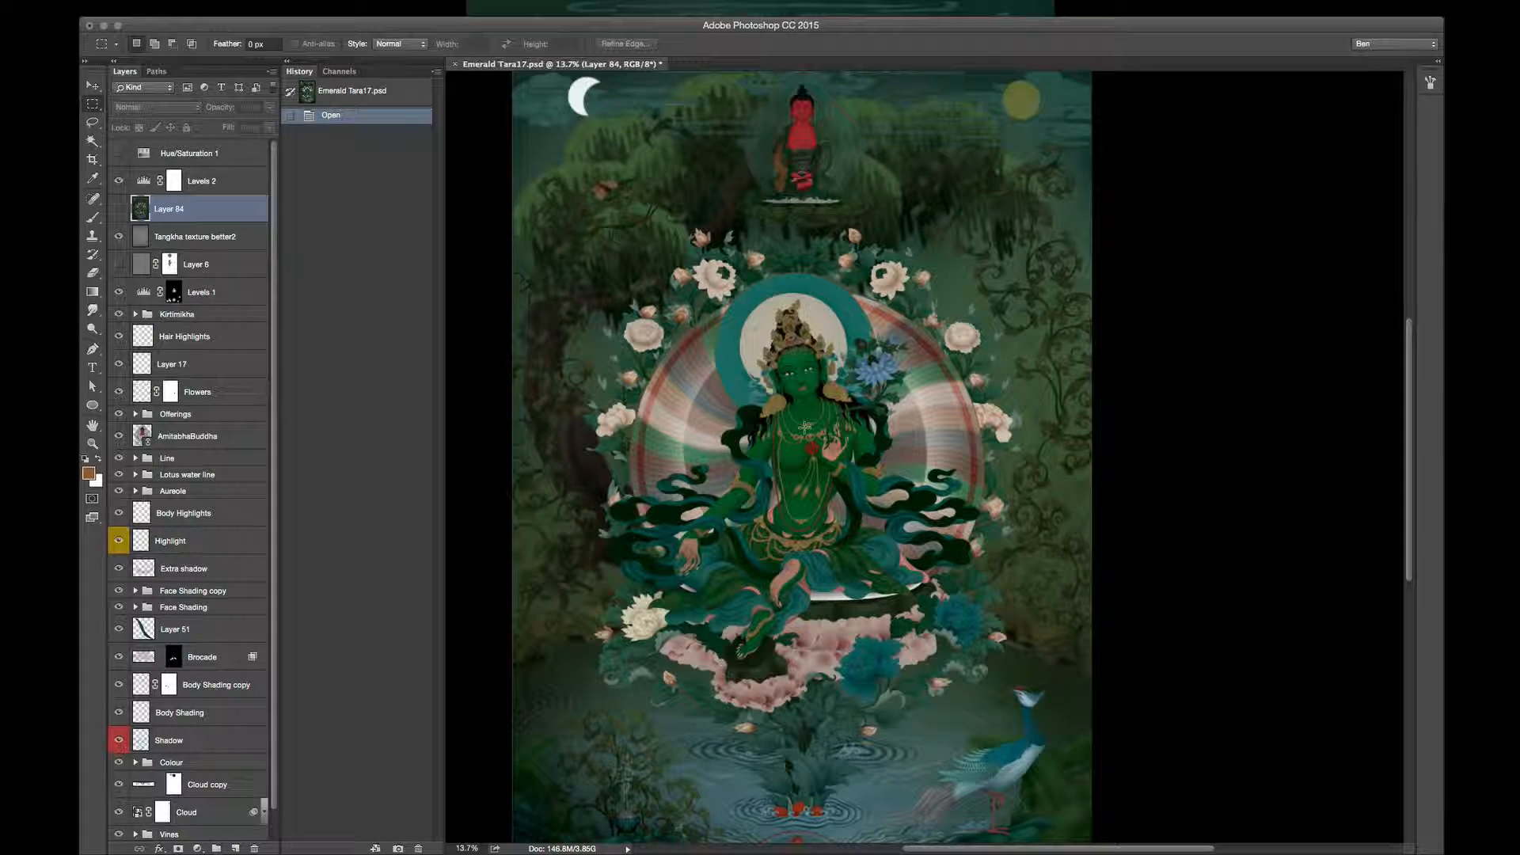
Show Layer 84 and Layer 6 so both contribute to the whole painting
click(119, 208)
click(121, 264)
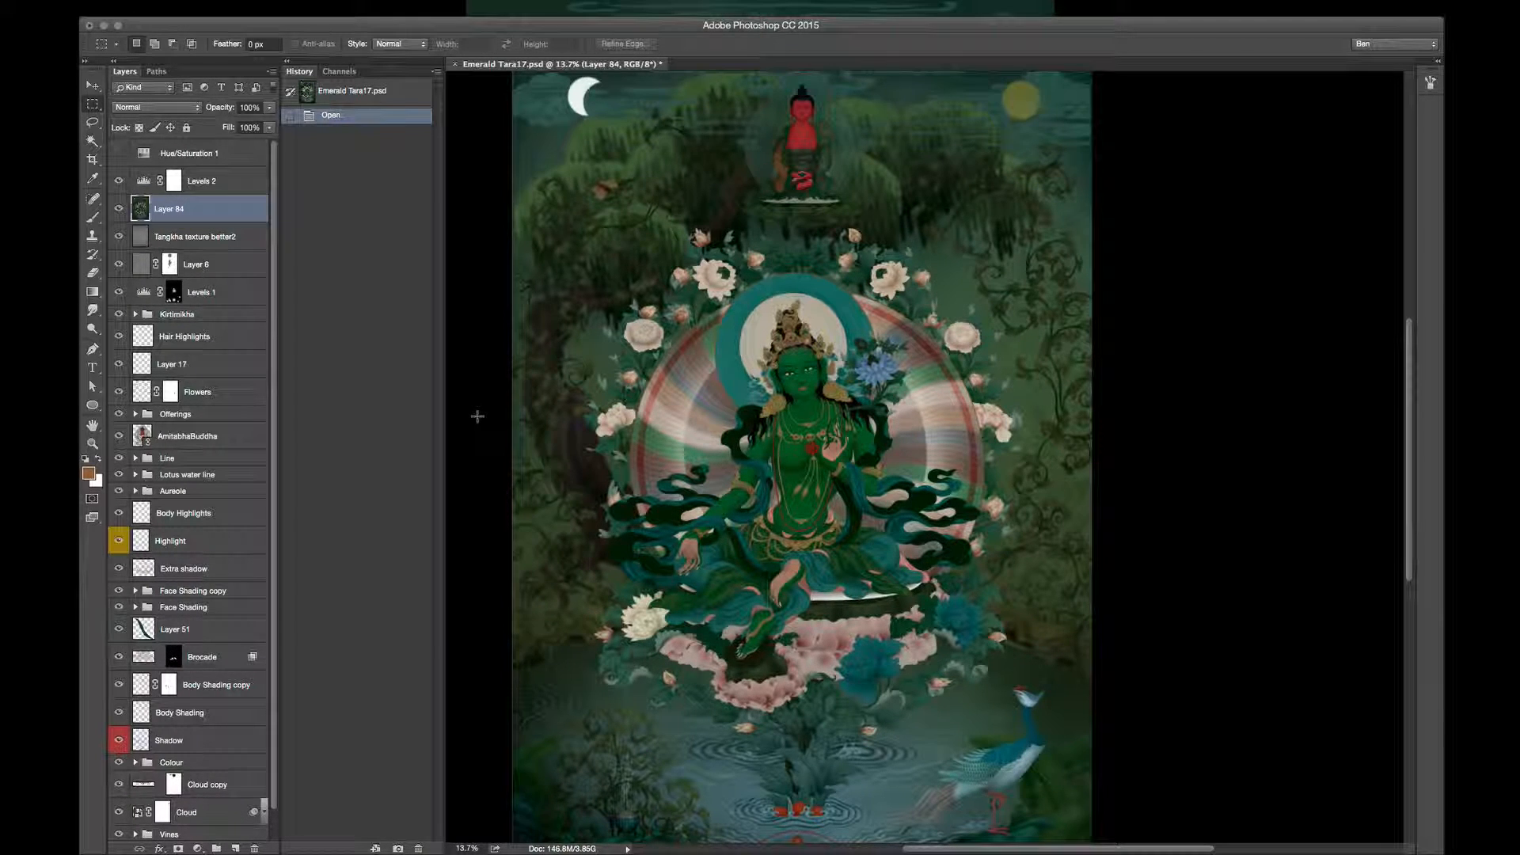
drag(701, 651, 677, 631)
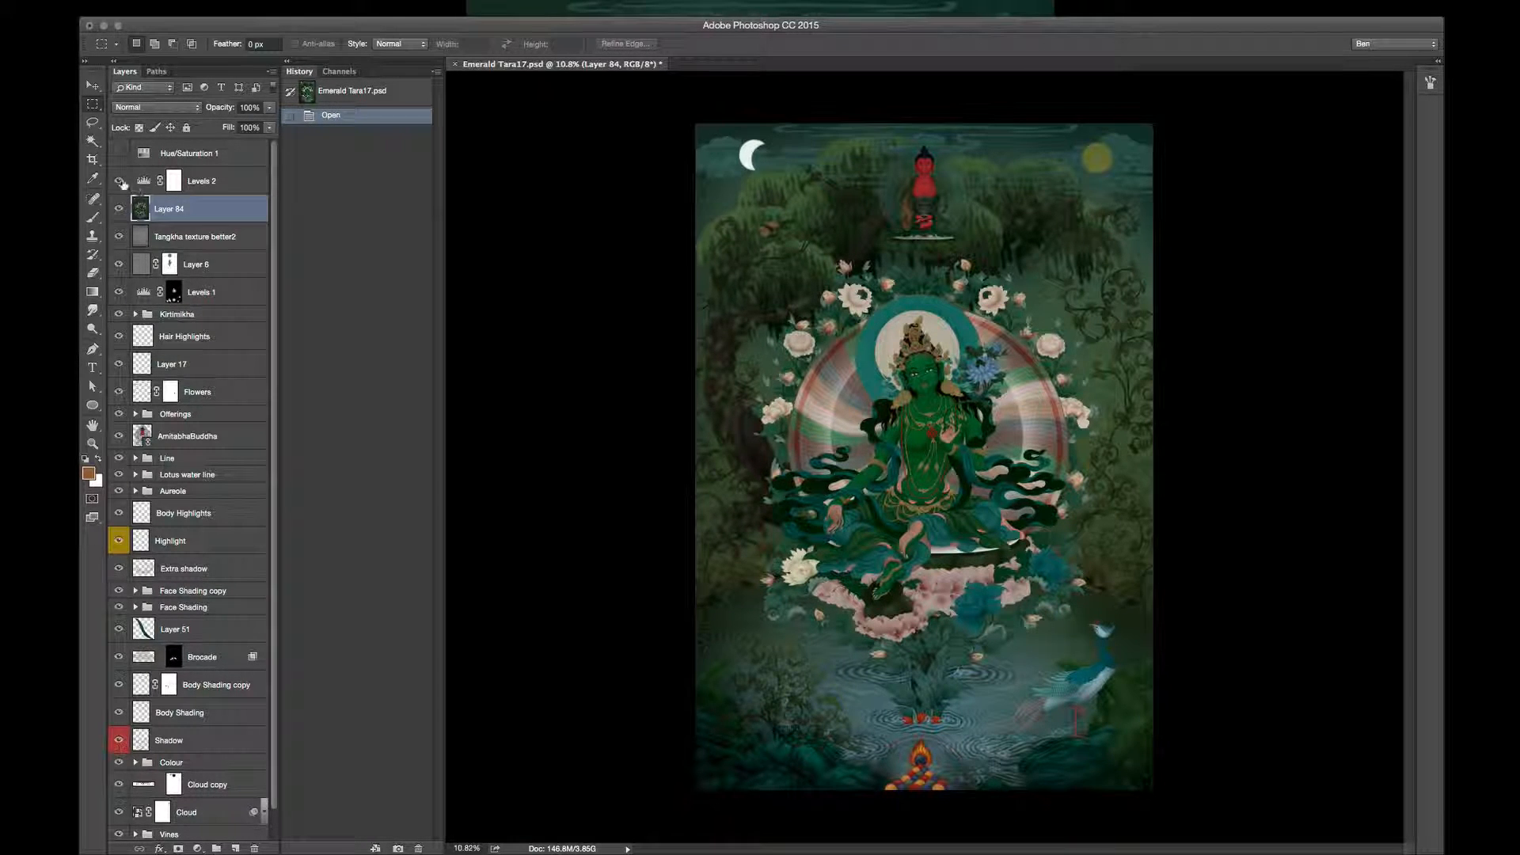
Compare the painting with and without the Levels 2 adjustment, leaving the adjustment visible
click(119, 182)
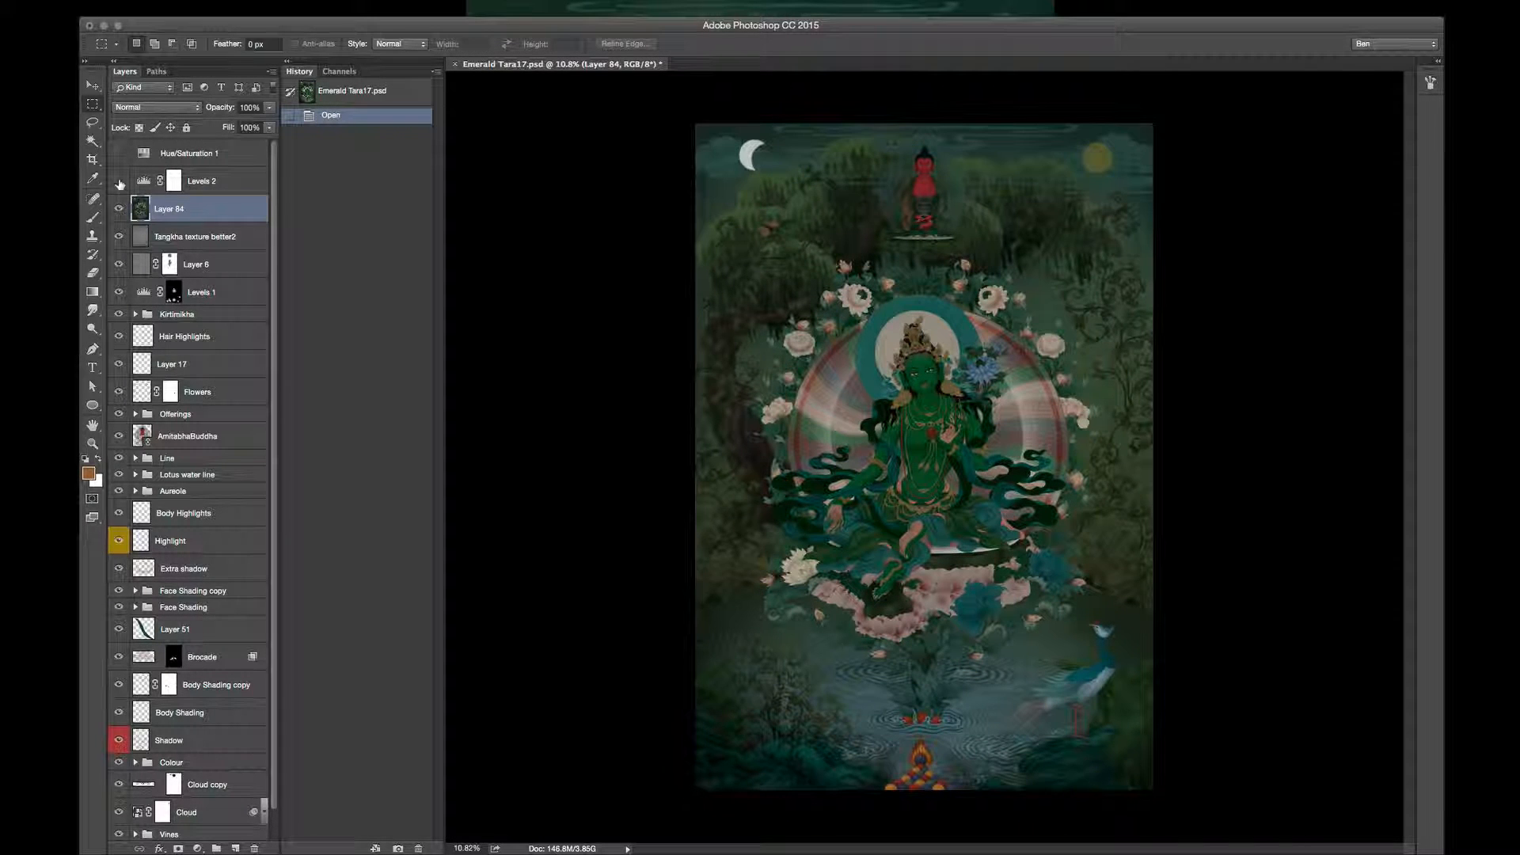
click(119, 182)
click(119, 182)
click(119, 182)
click(119, 182)
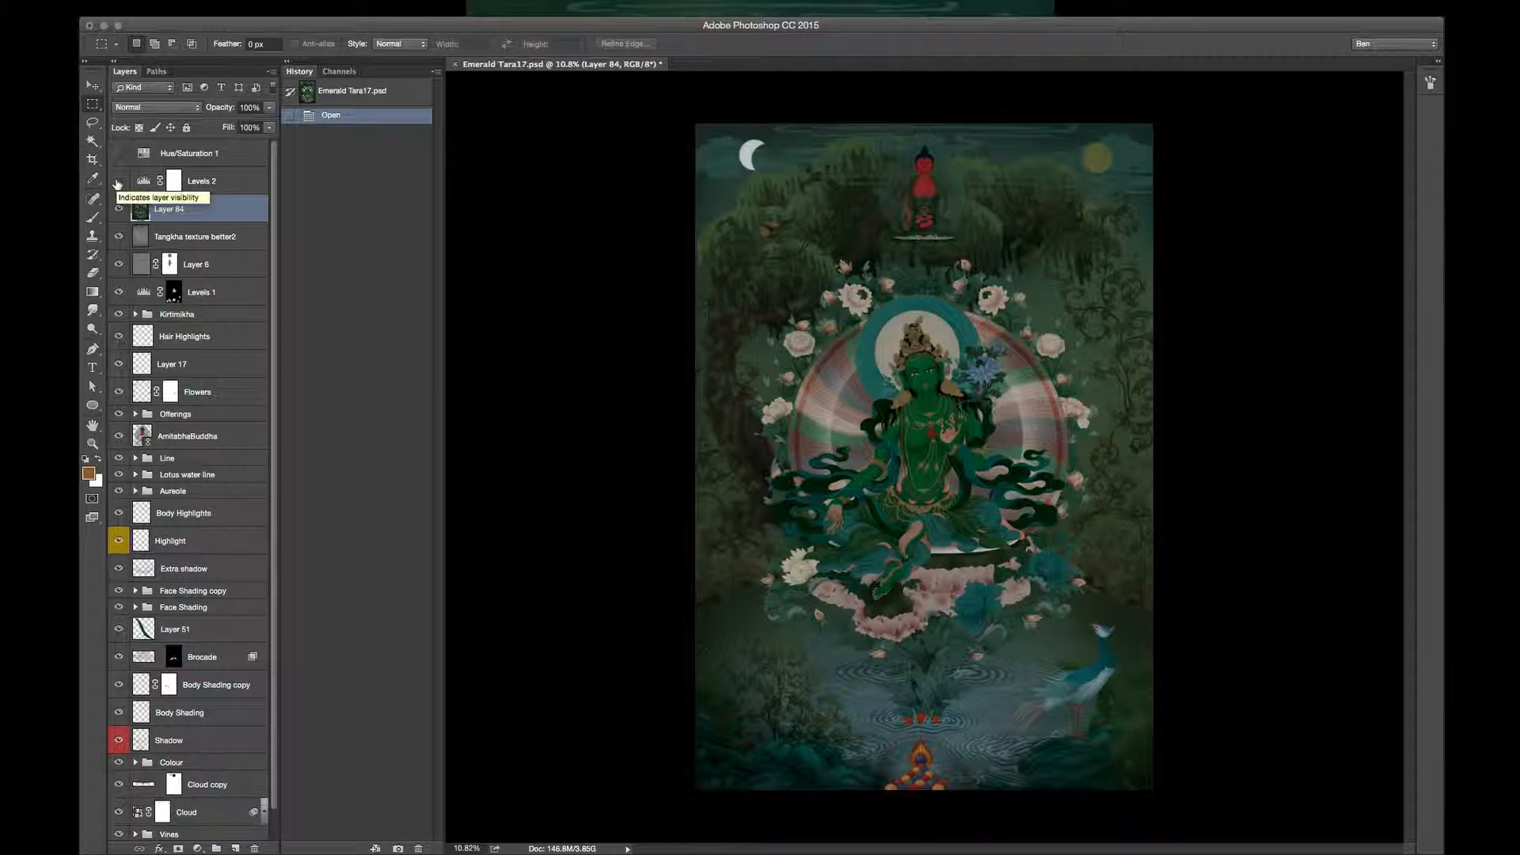
click(119, 182)
click(119, 182)
click(119, 182)
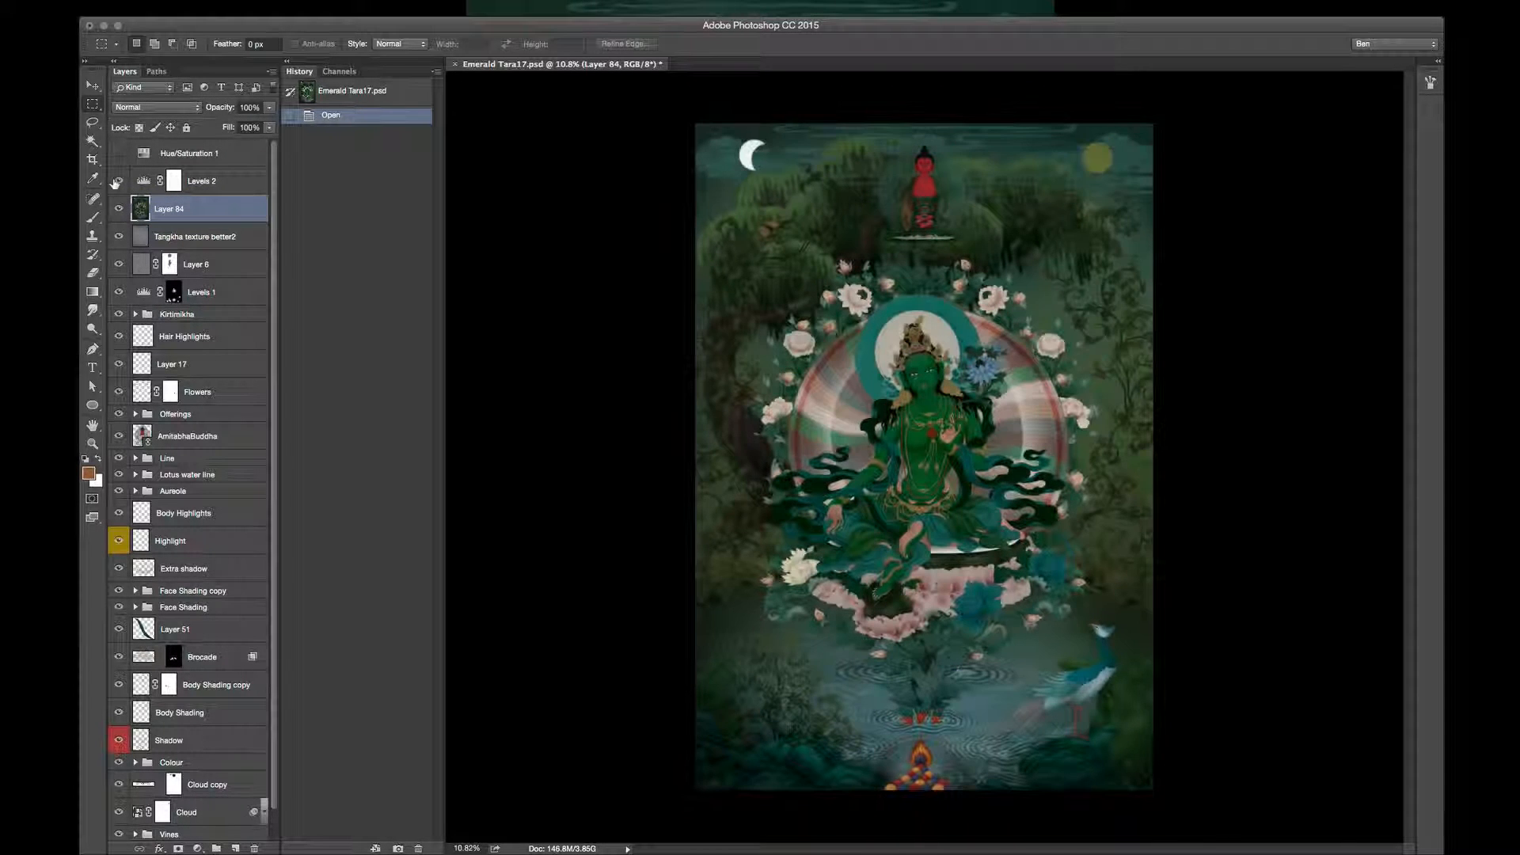
click(117, 182)
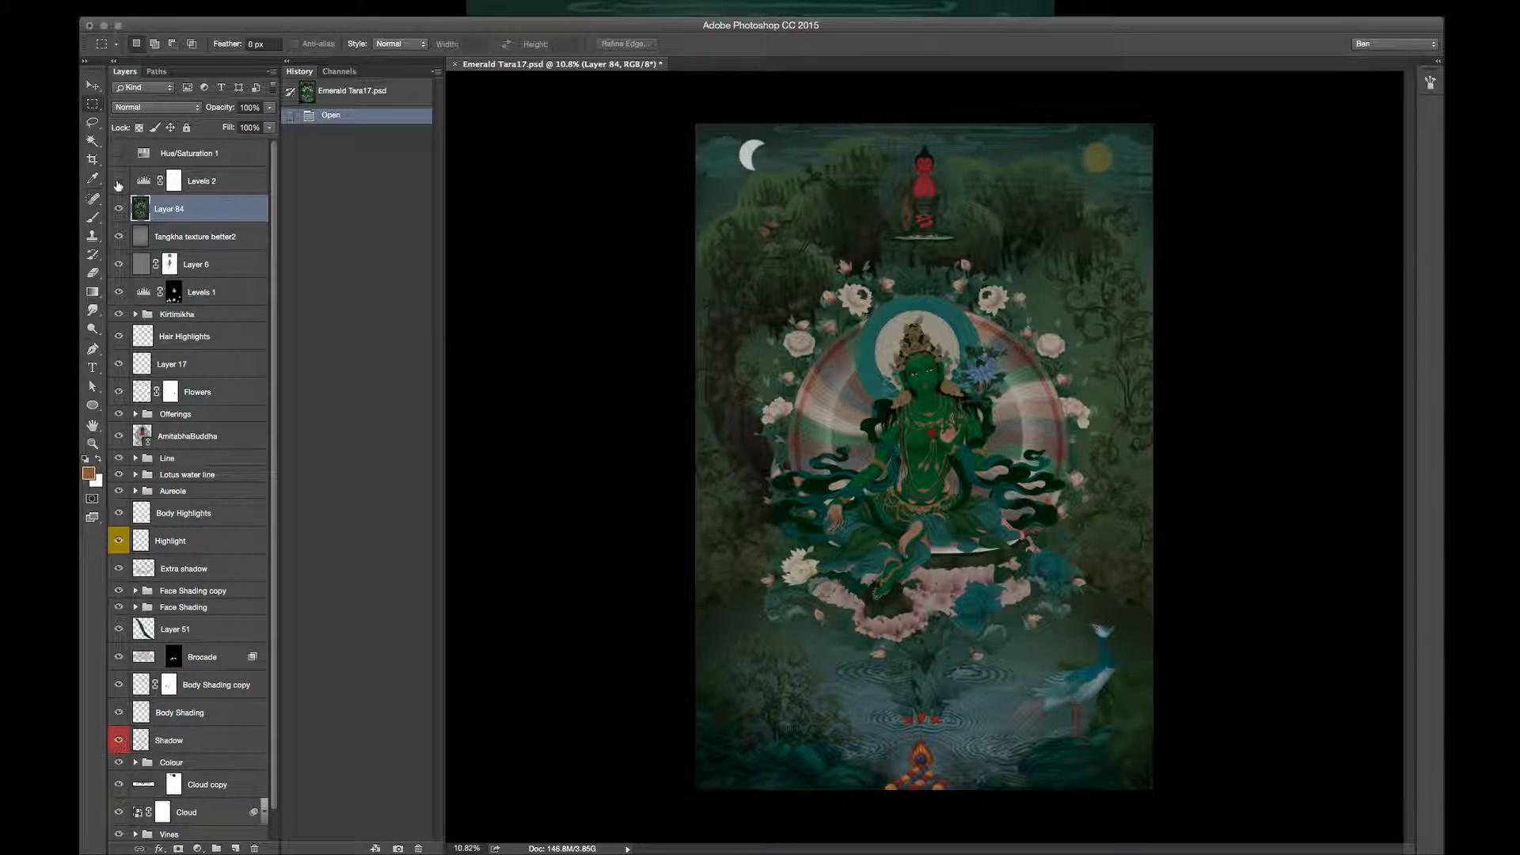
click(118, 183)
click(118, 183)
click(118, 182)
Inspect the histogram and input levels of the Levels 2 adjustment, then close its properties
double_click(141, 185)
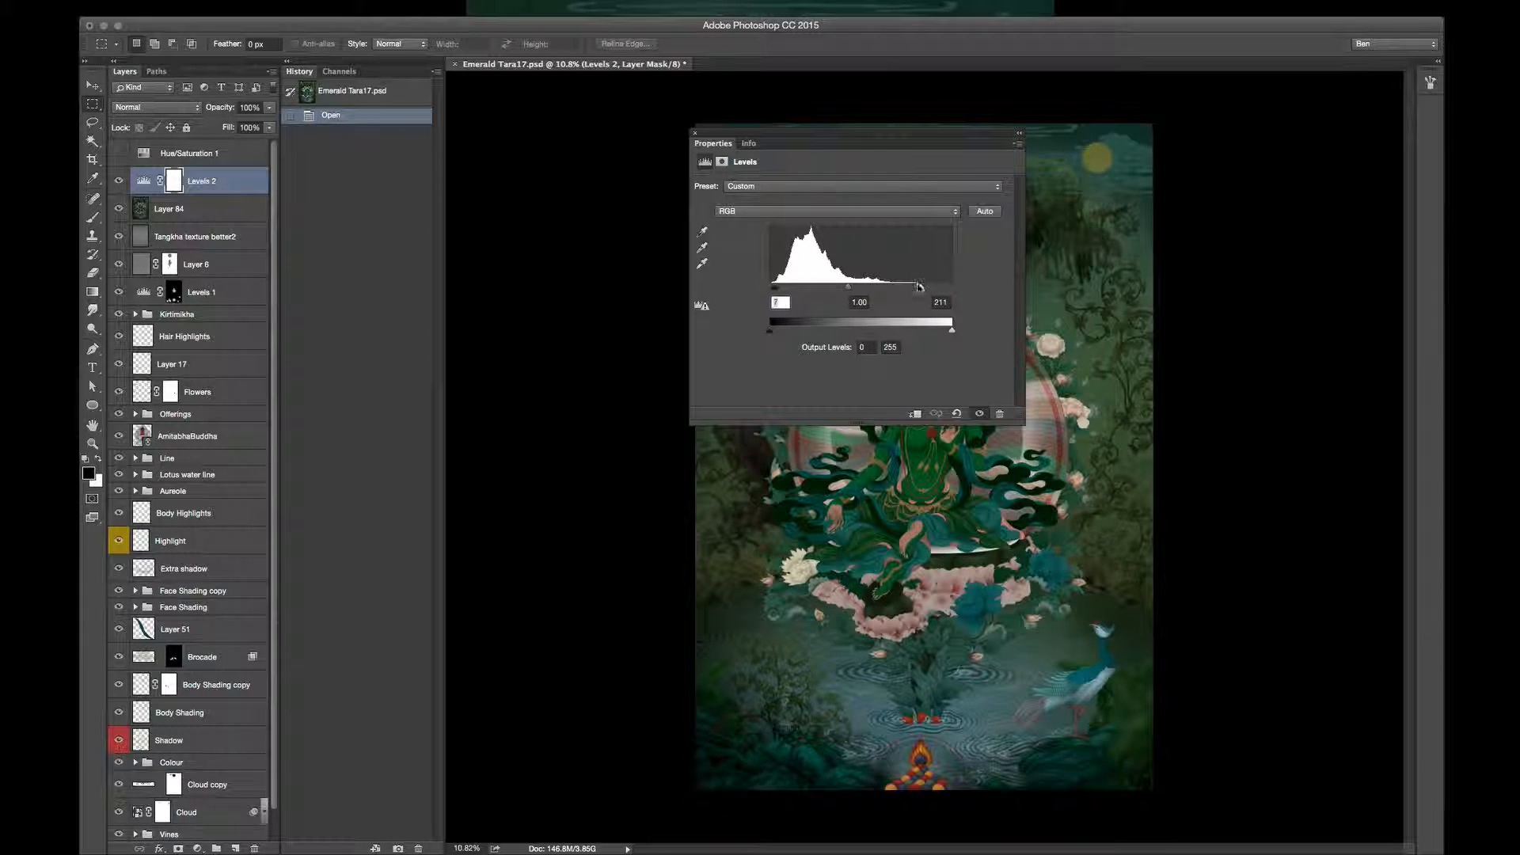
drag(856, 143, 721, 138)
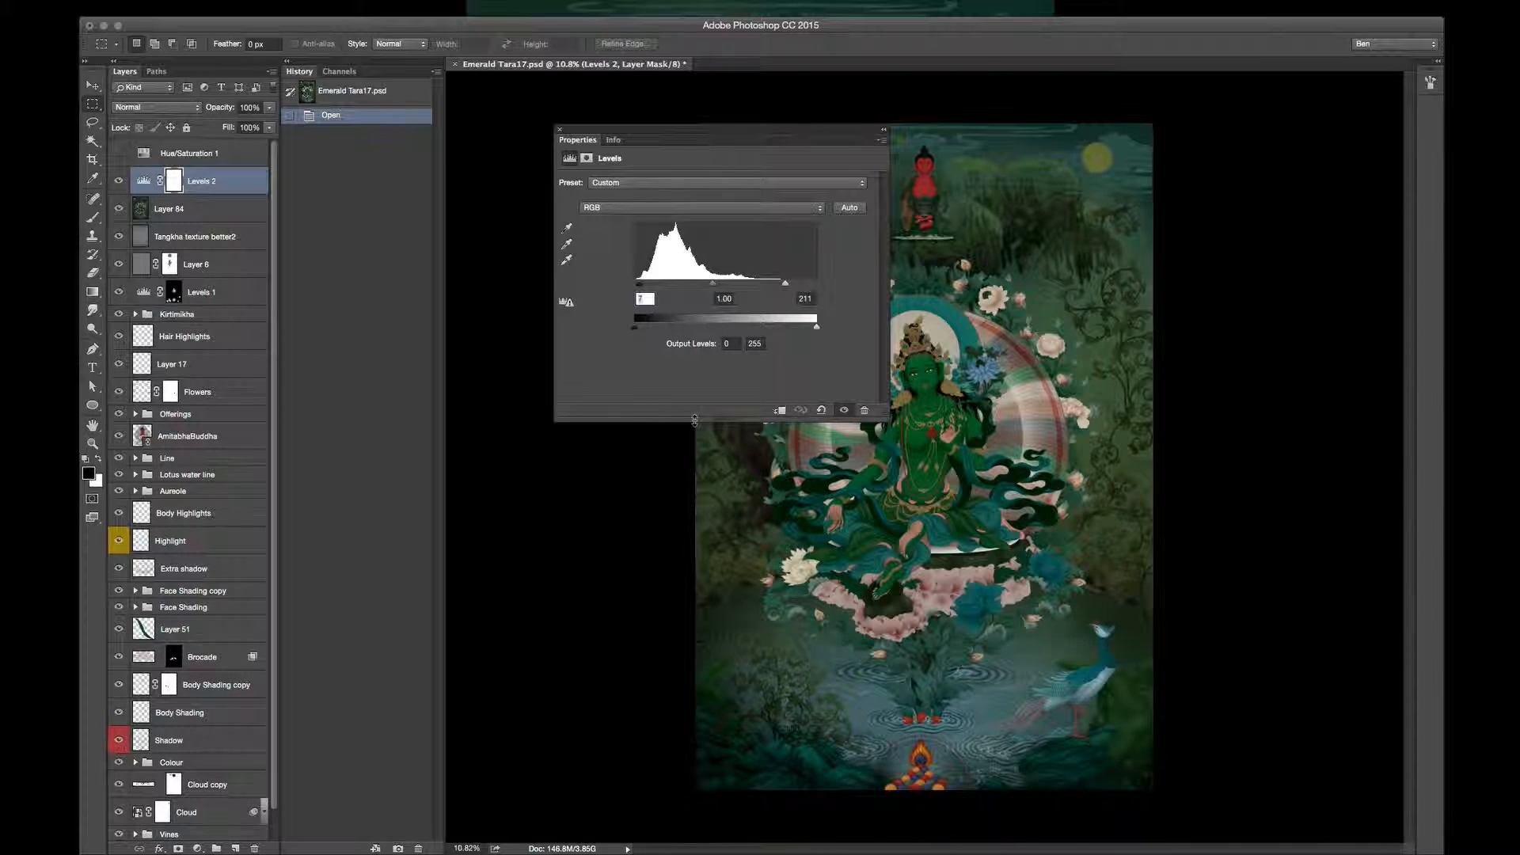
drag(717, 136, 707, 181)
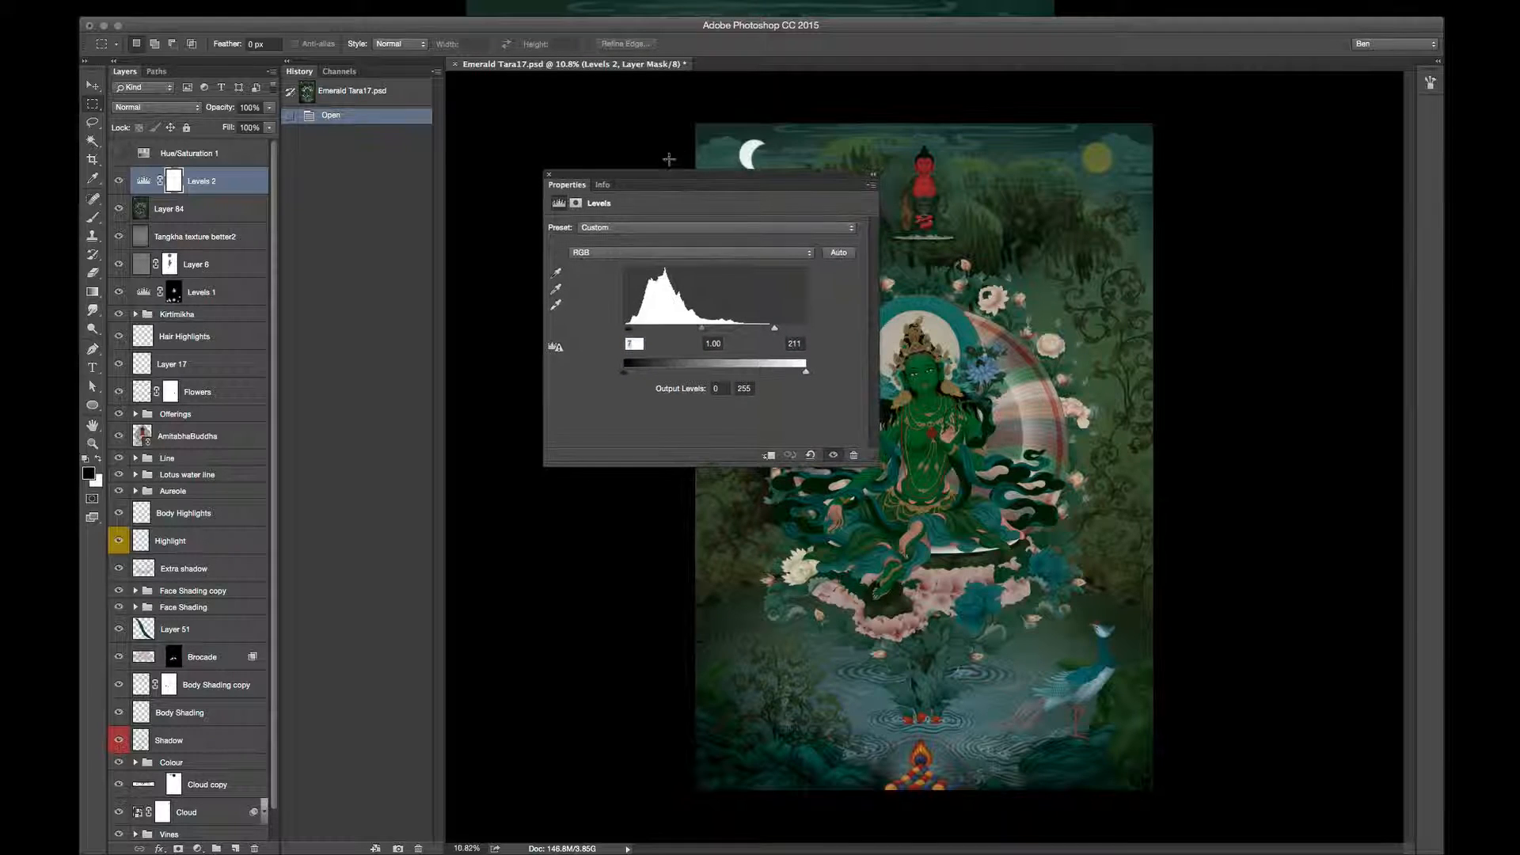
click(548, 174)
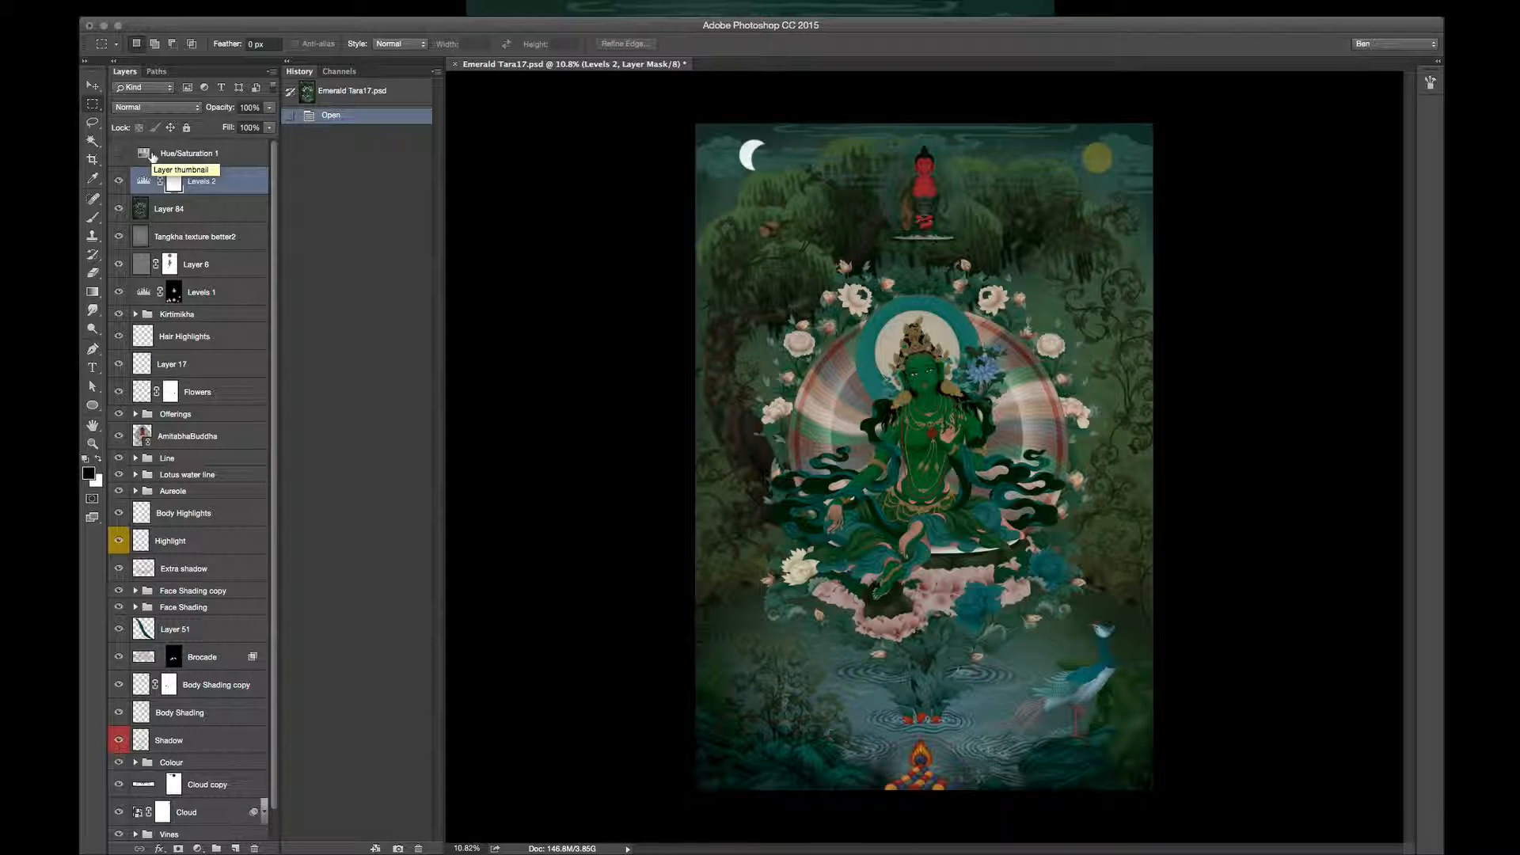
Examine the painting's tonal values in greyscale using the Hue/Saturation 1 layer, and hide that layer again
click(118, 154)
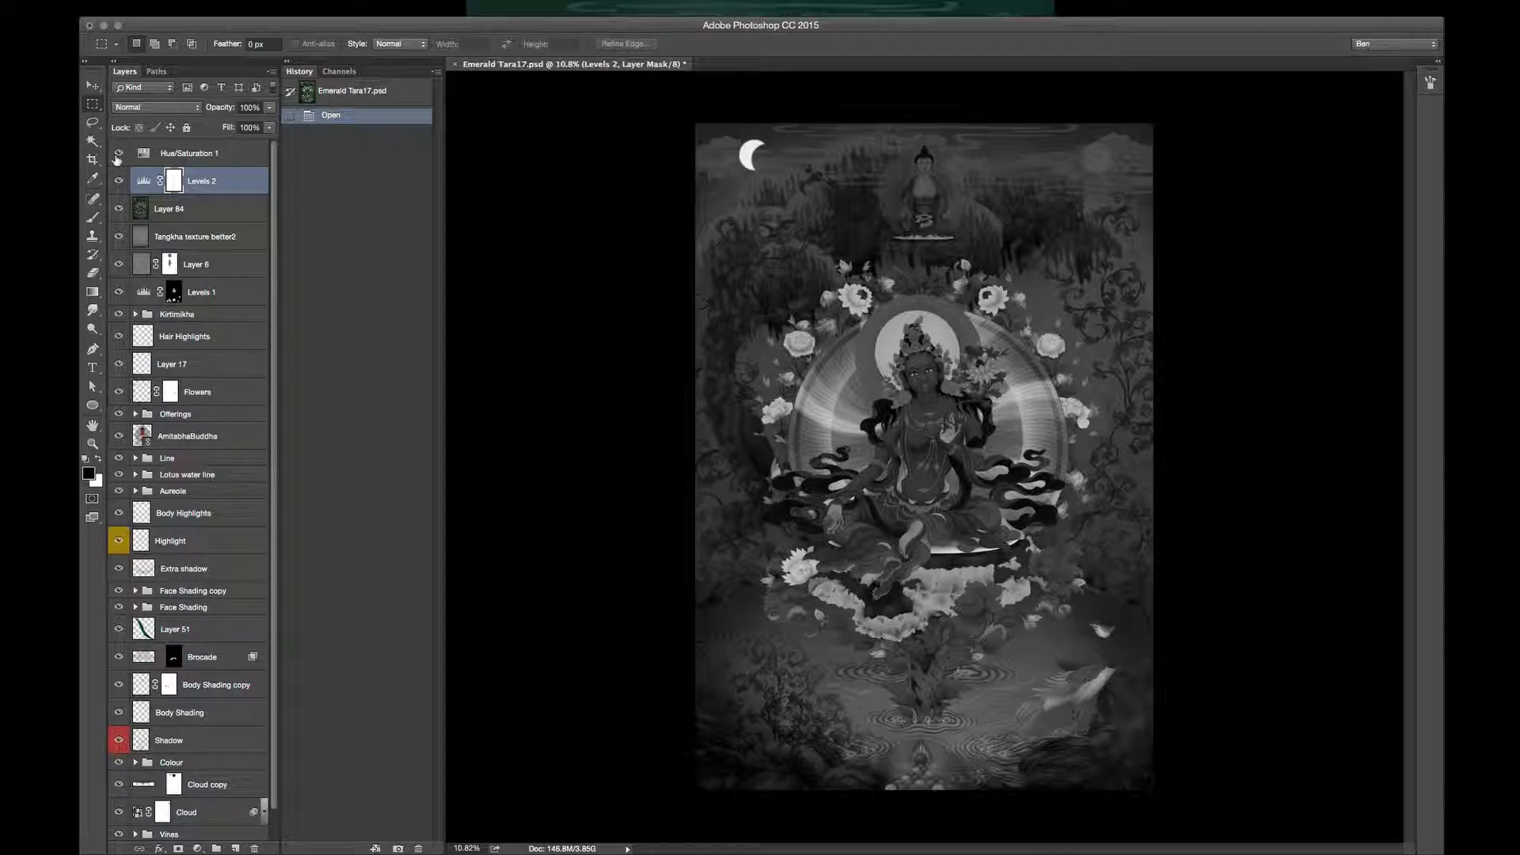
drag(868, 571, 757, 626)
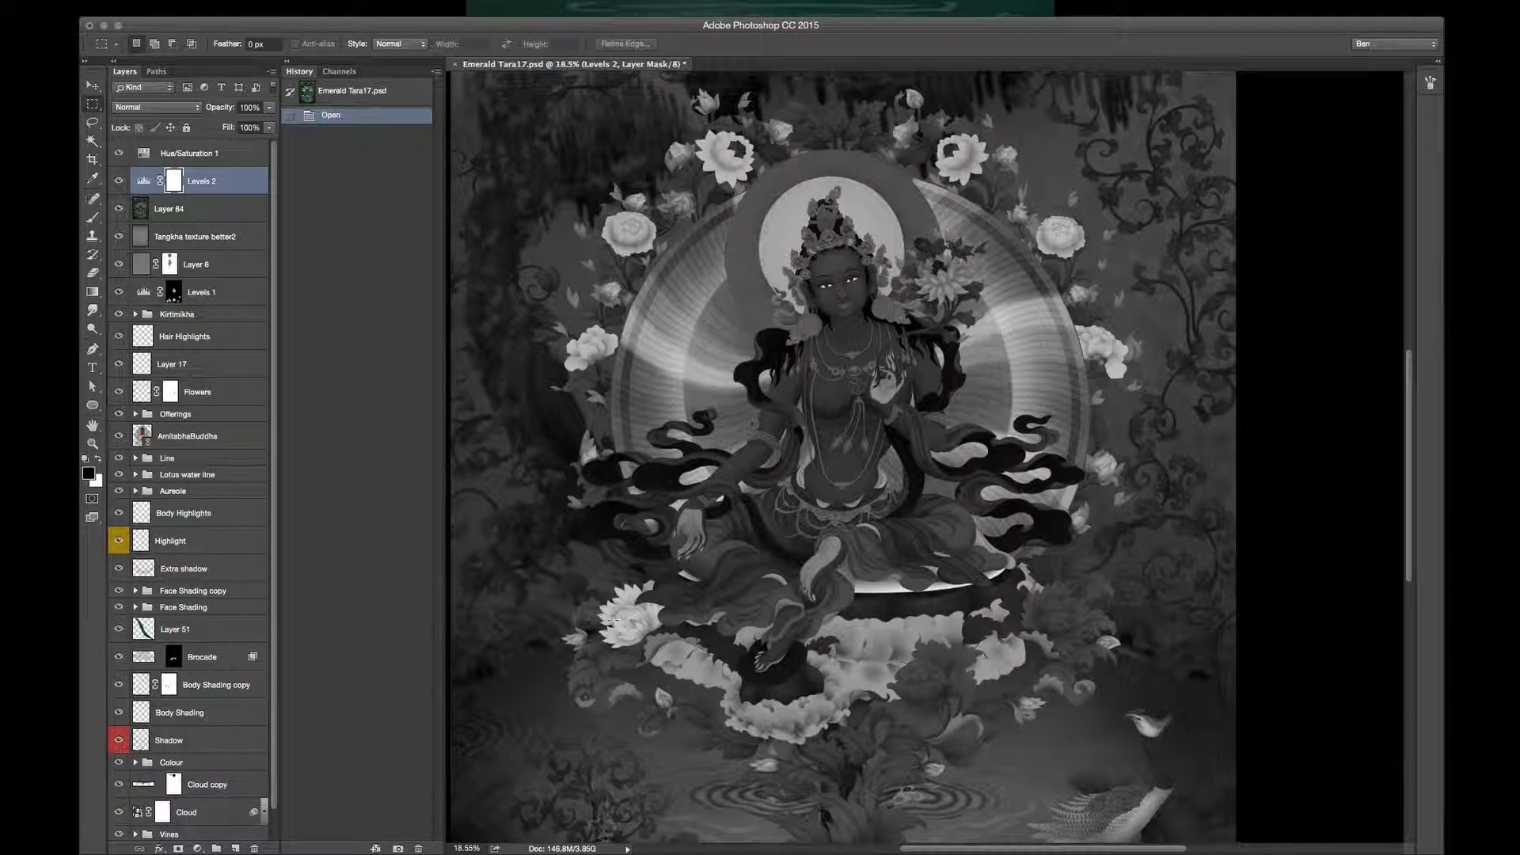
drag(663, 646, 563, 678)
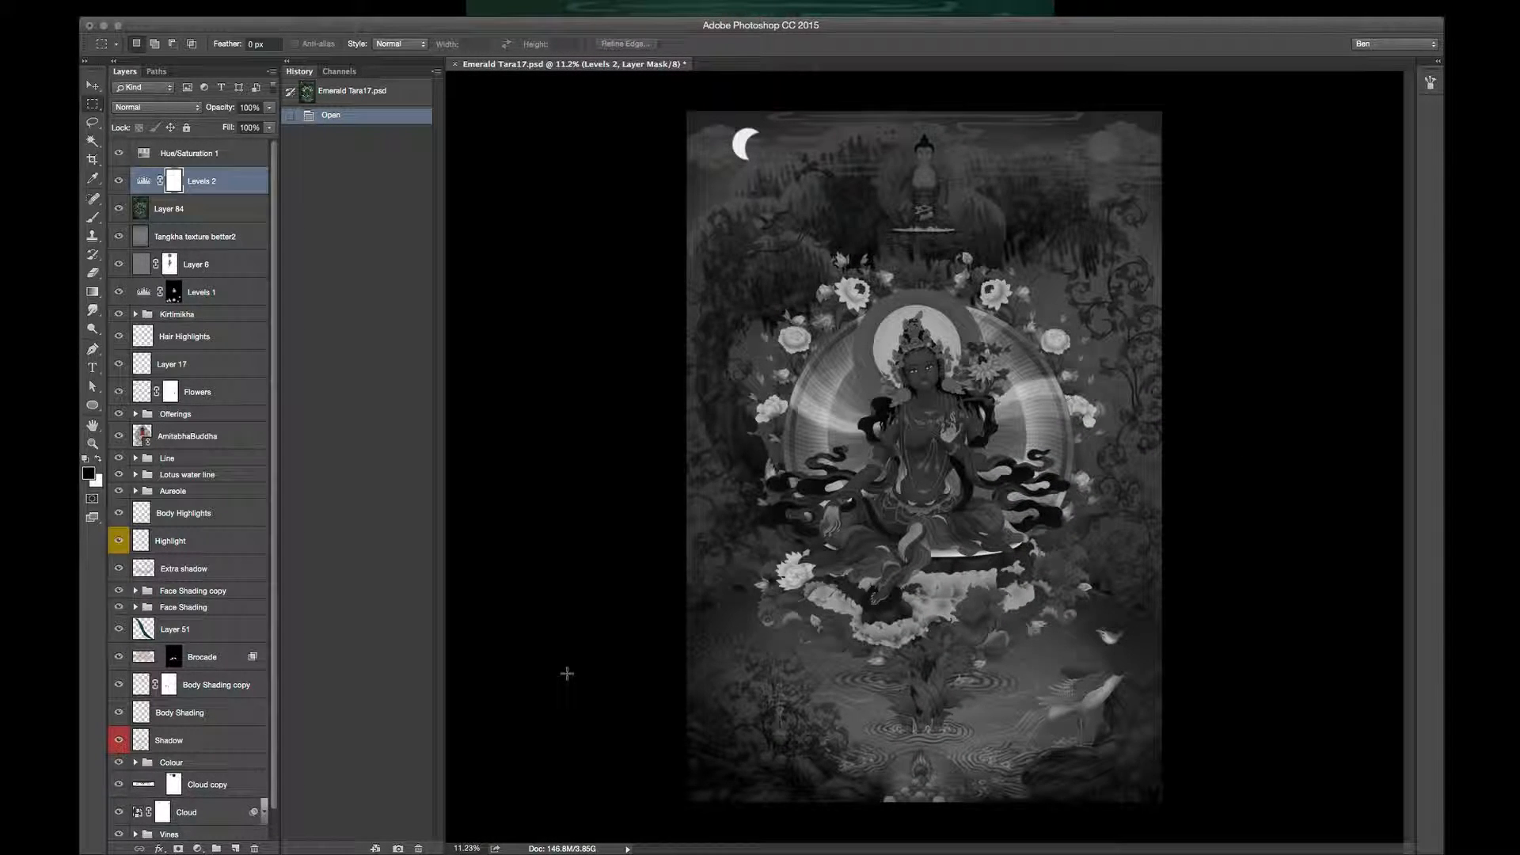
drag(846, 505, 885, 550)
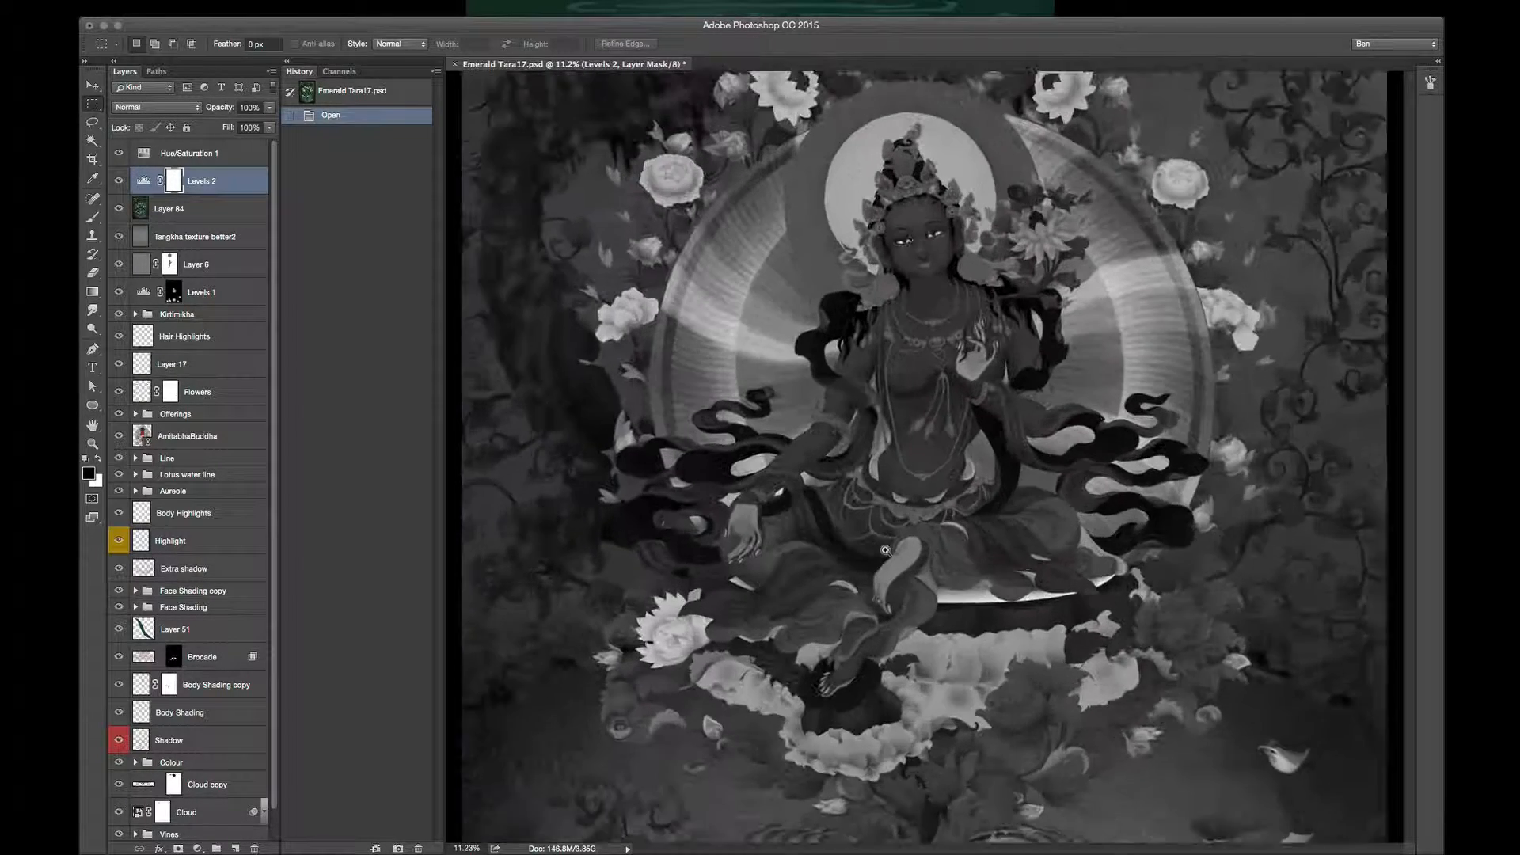
drag(687, 590, 563, 679)
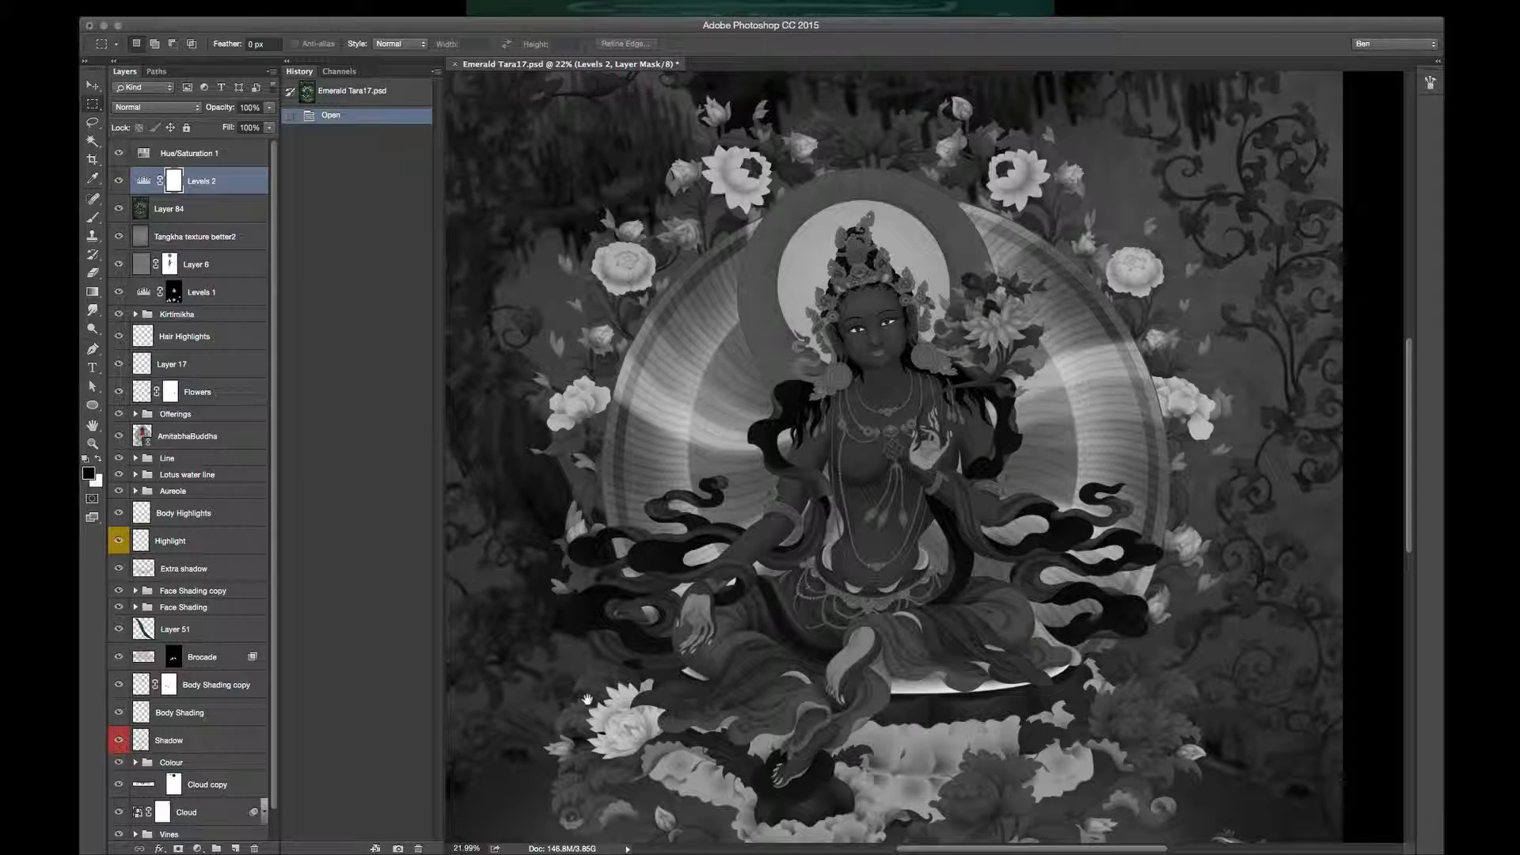
drag(586, 699, 559, 626)
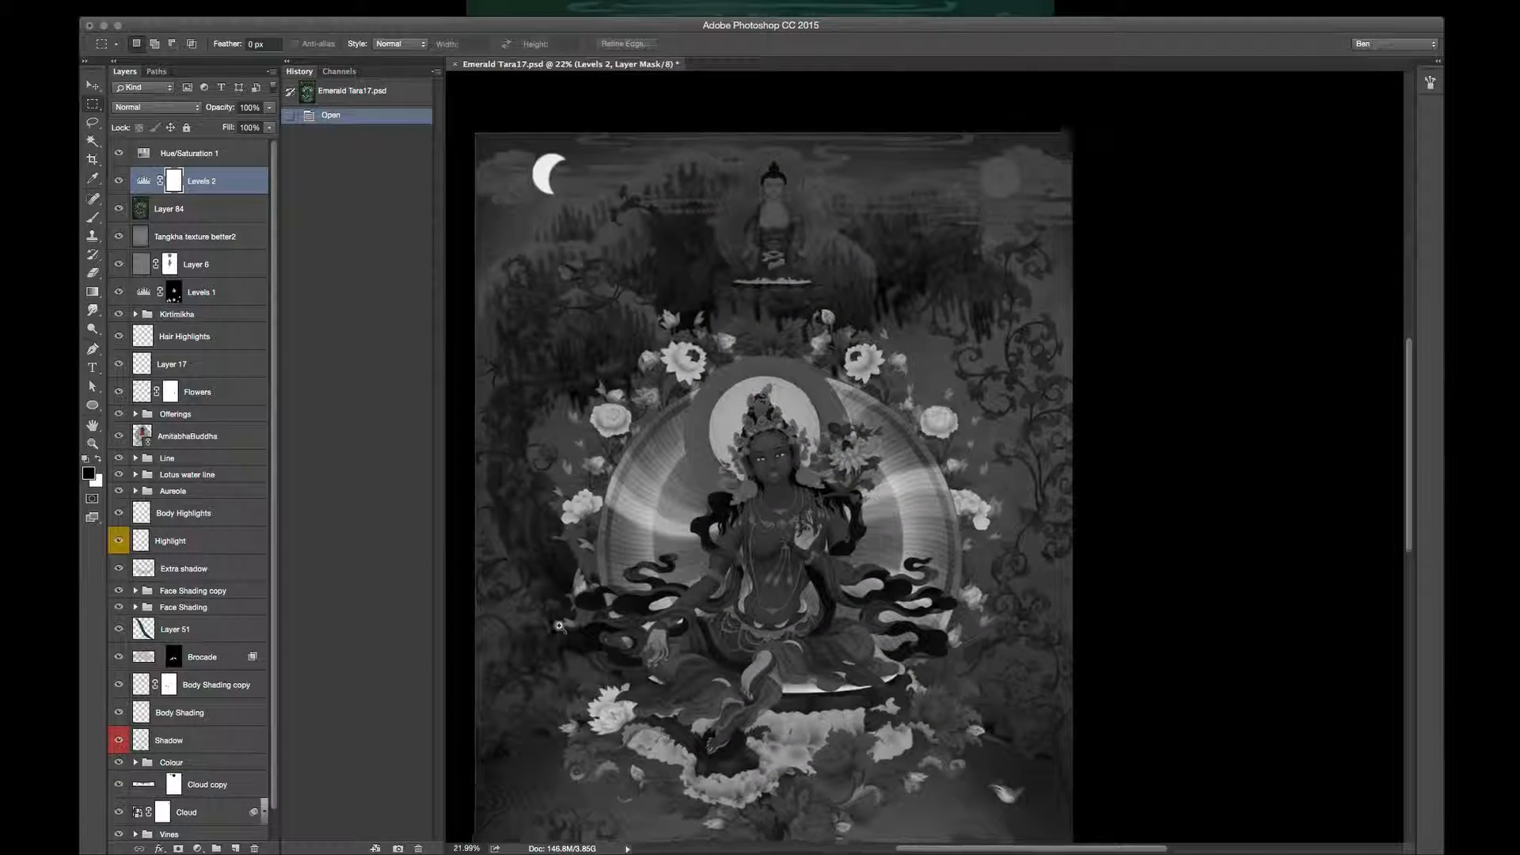
drag(661, 721, 617, 631)
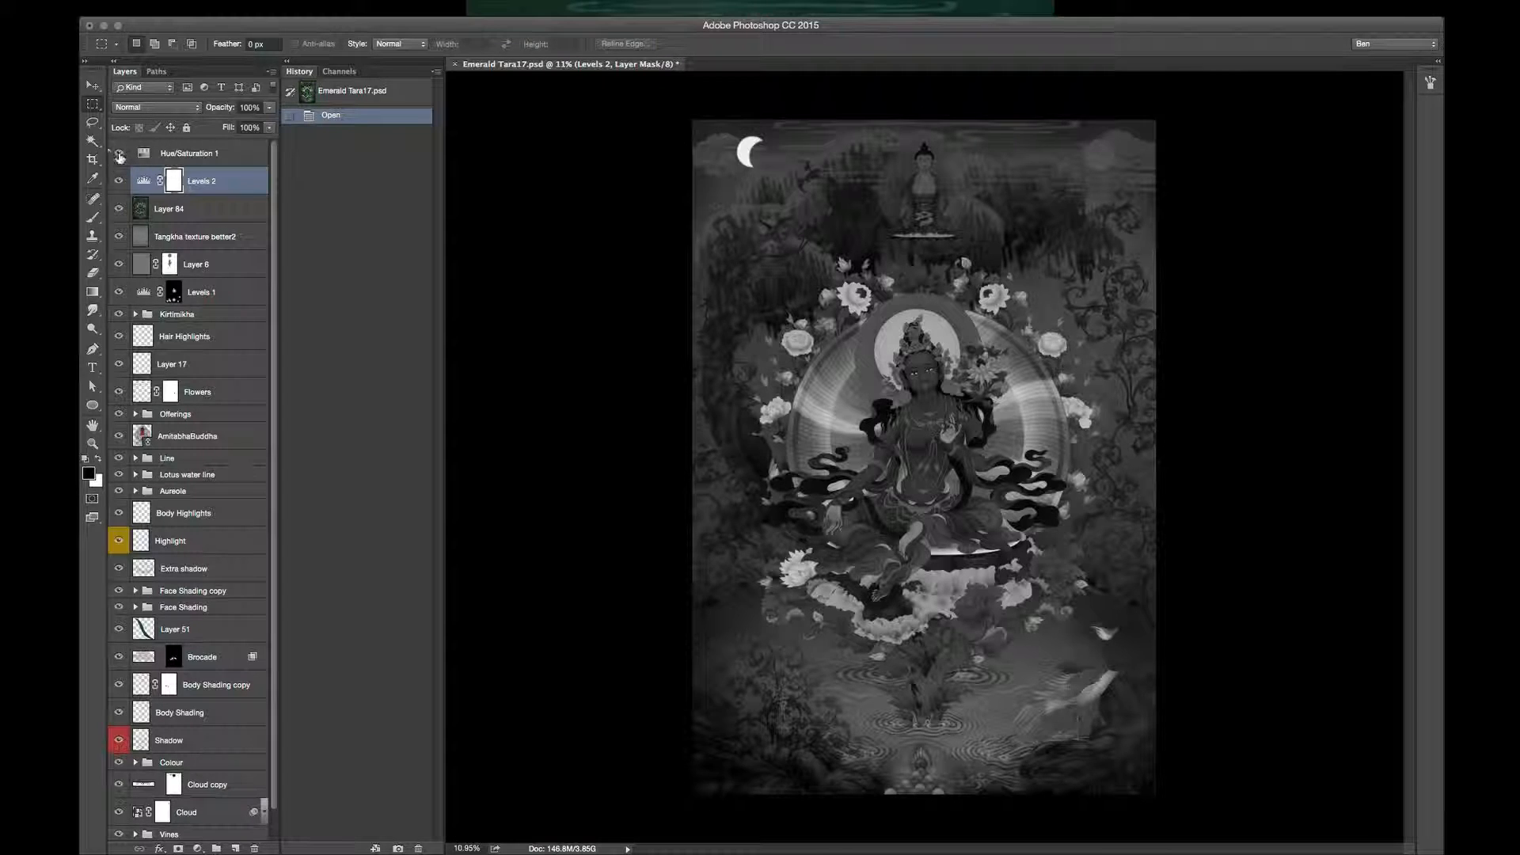
click(119, 155)
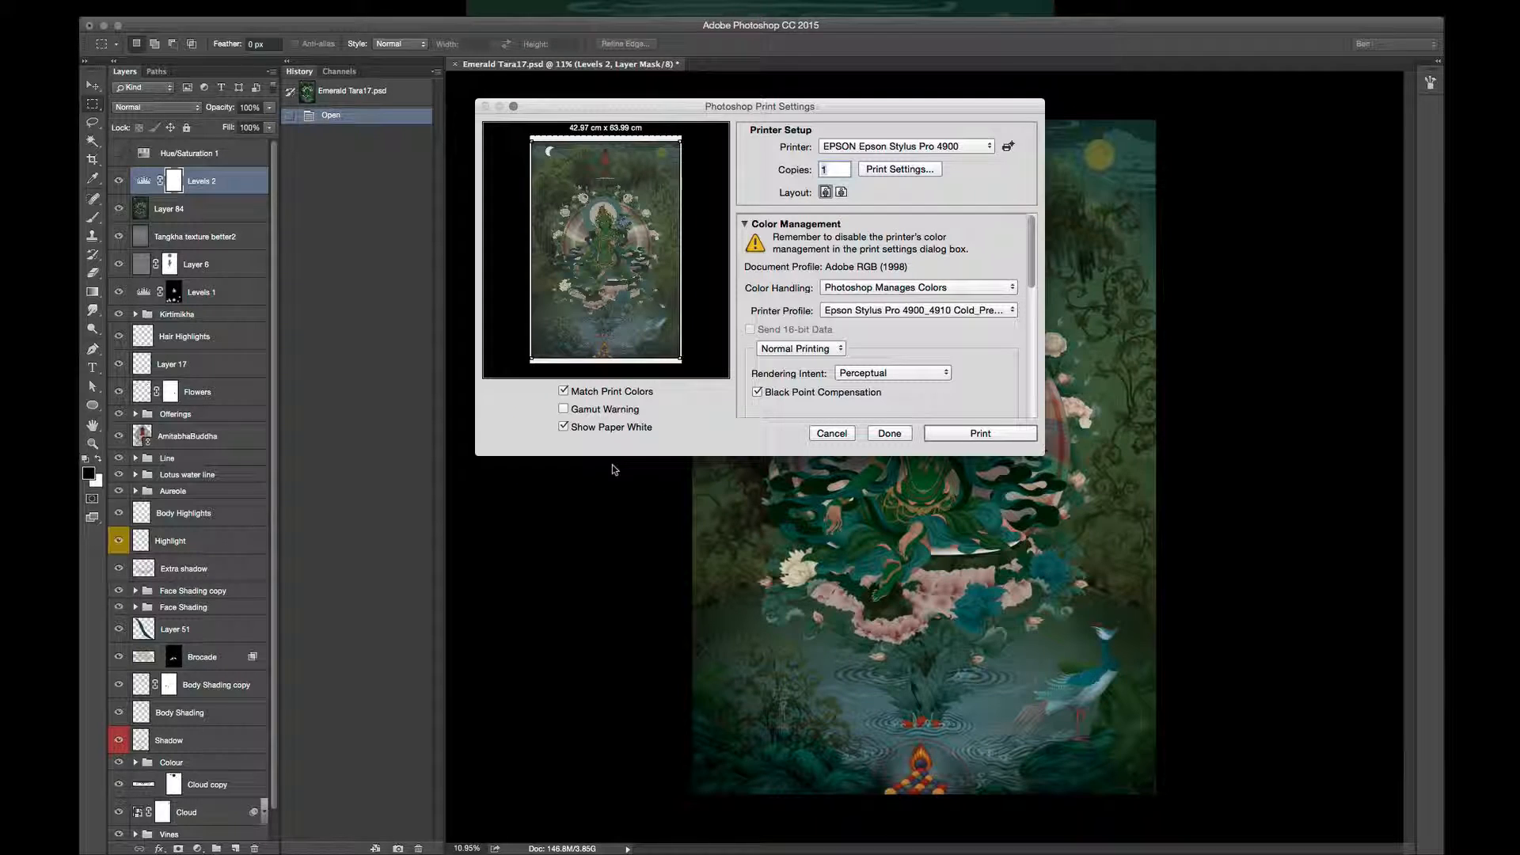
Open the print settings for the painting and enlarge the dialog for a bigger preview, trying the gamut warning
drag(692, 107, 685, 146)
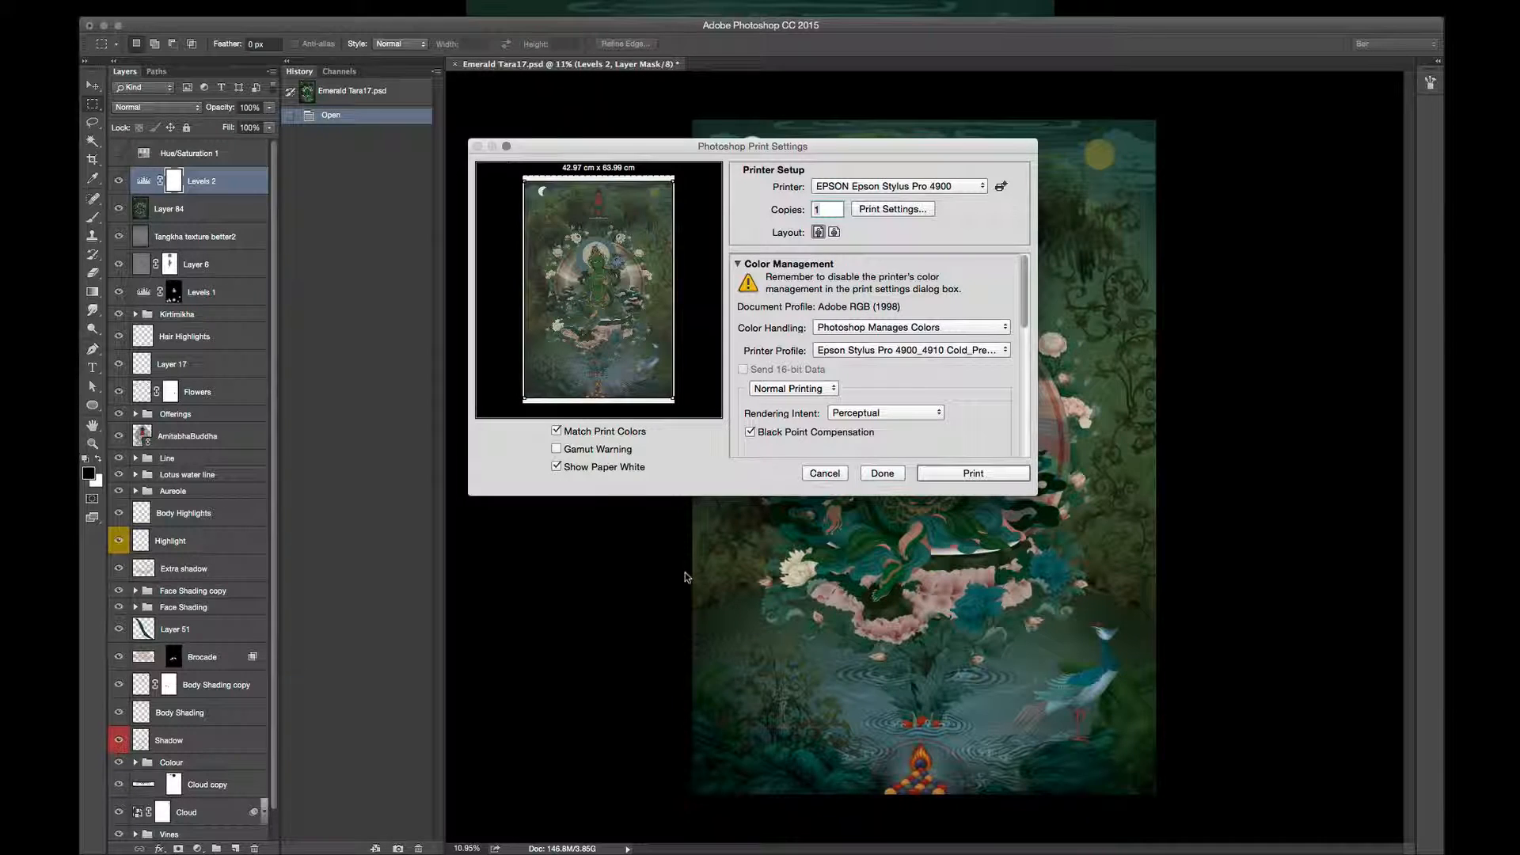
click(556, 449)
click(557, 450)
drag(1033, 495, 1241, 707)
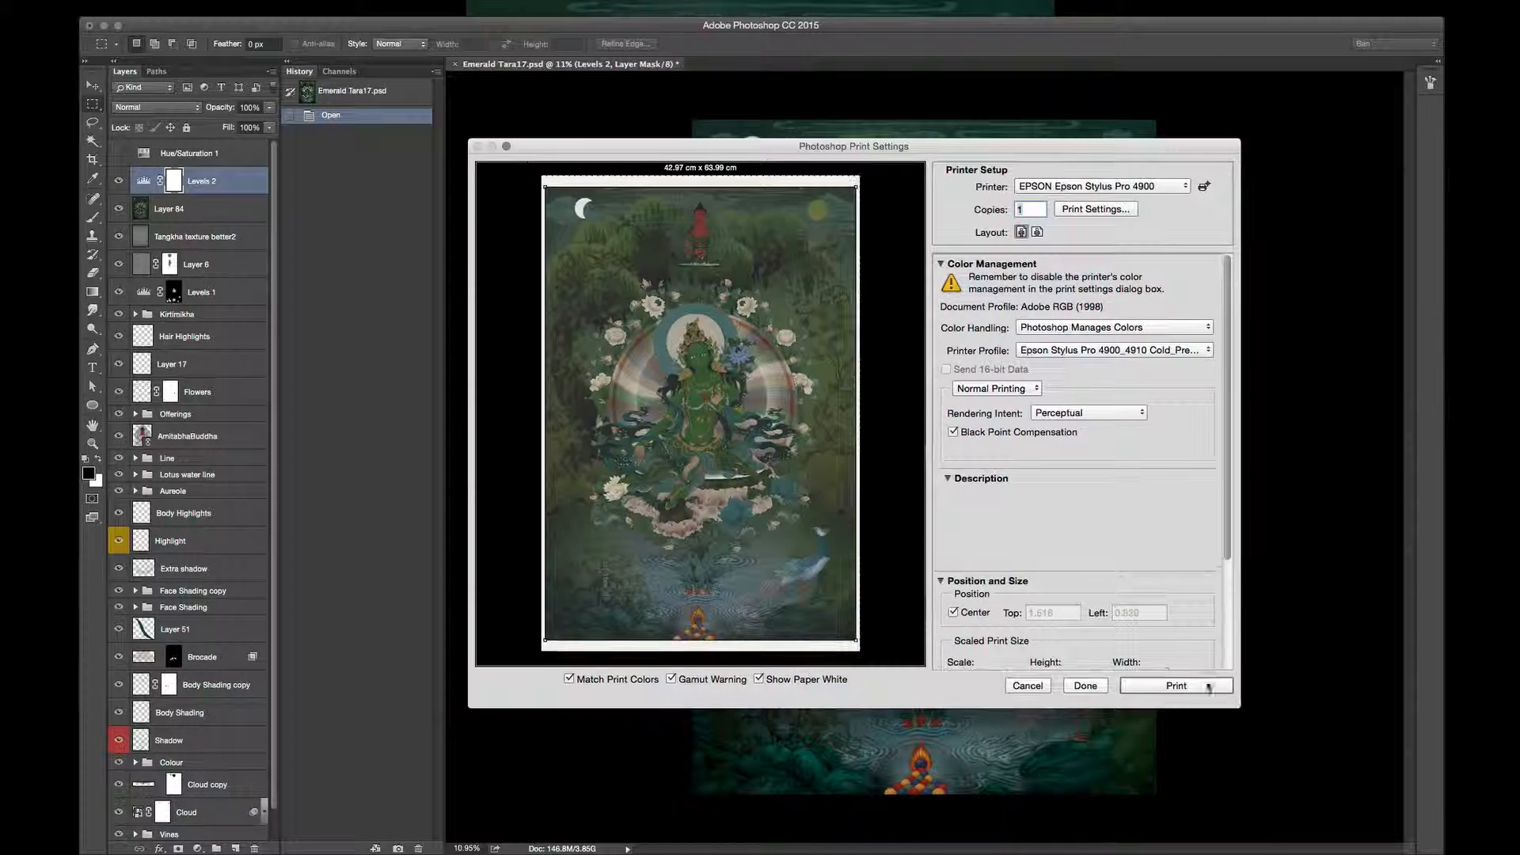
Compare the print preview with the gamut warning on and off, leaving it off
click(670, 679)
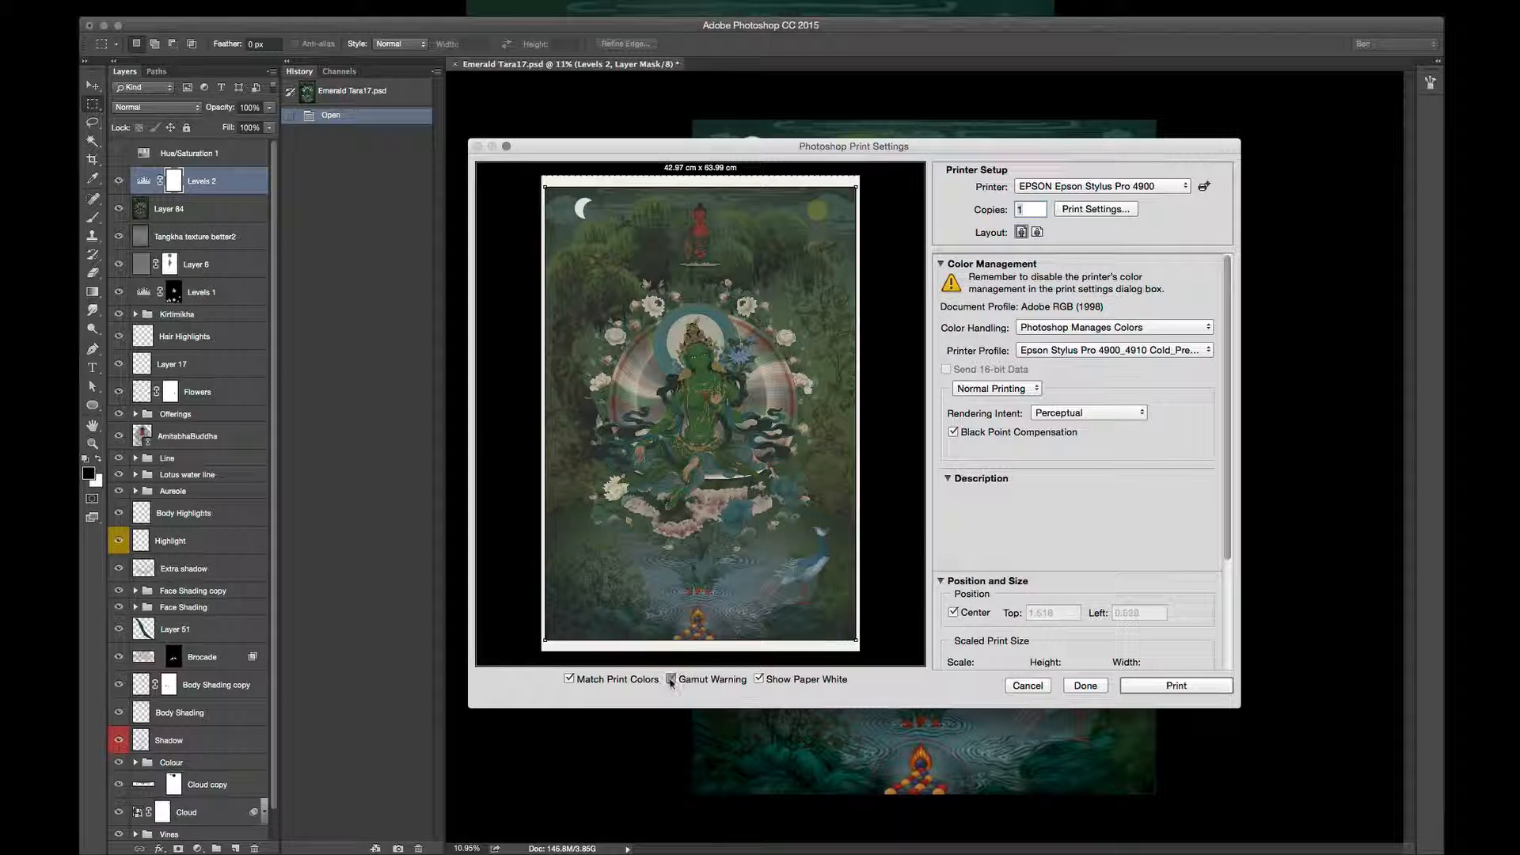
click(670, 679)
click(671, 679)
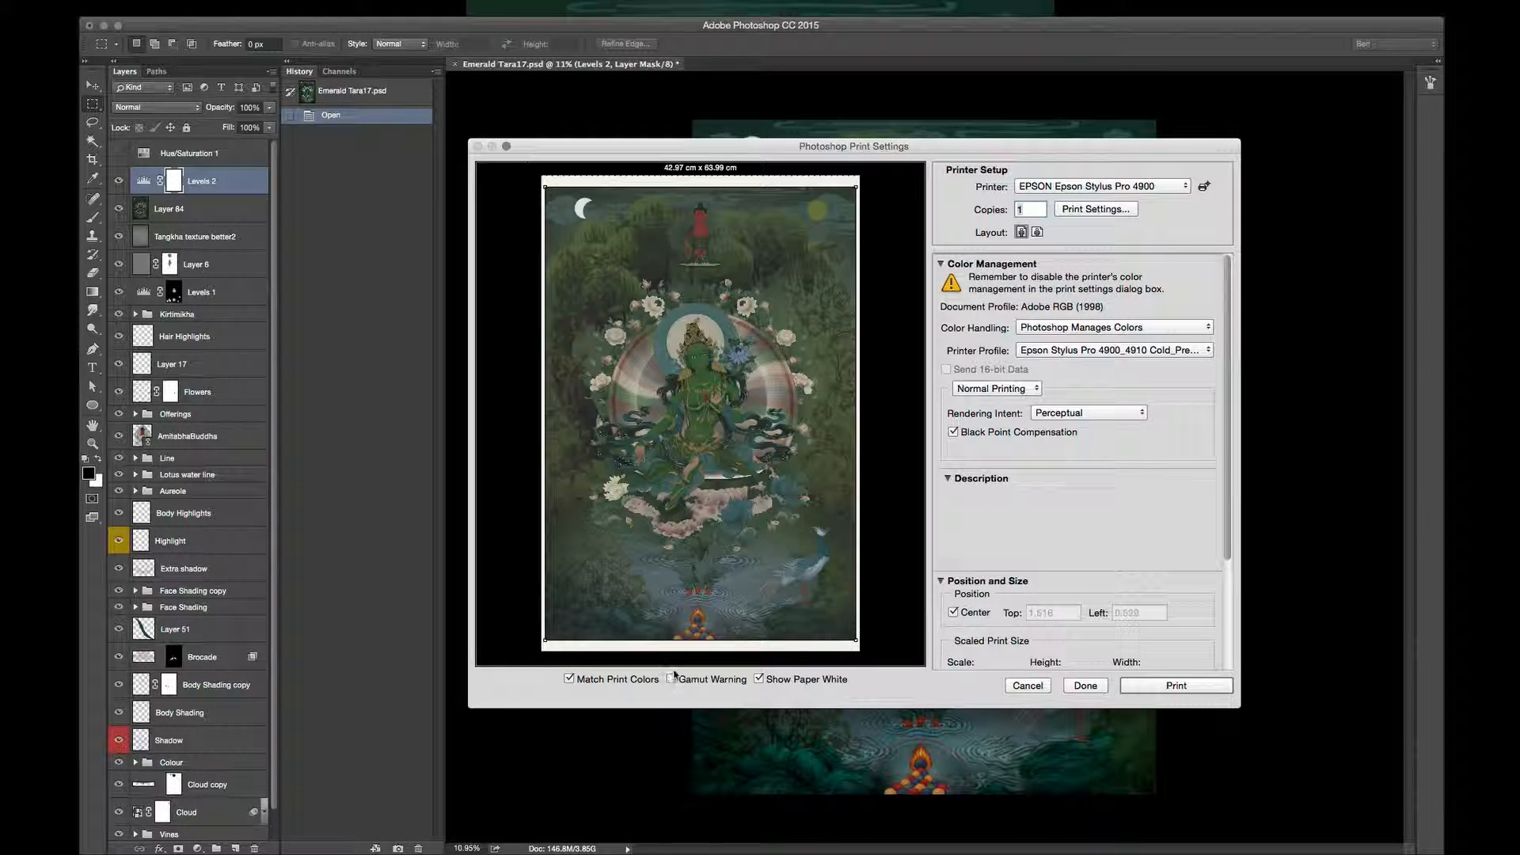
click(670, 679)
click(671, 679)
Compare the print preview with and without Match Print Colors, leaving the option on
click(568, 680)
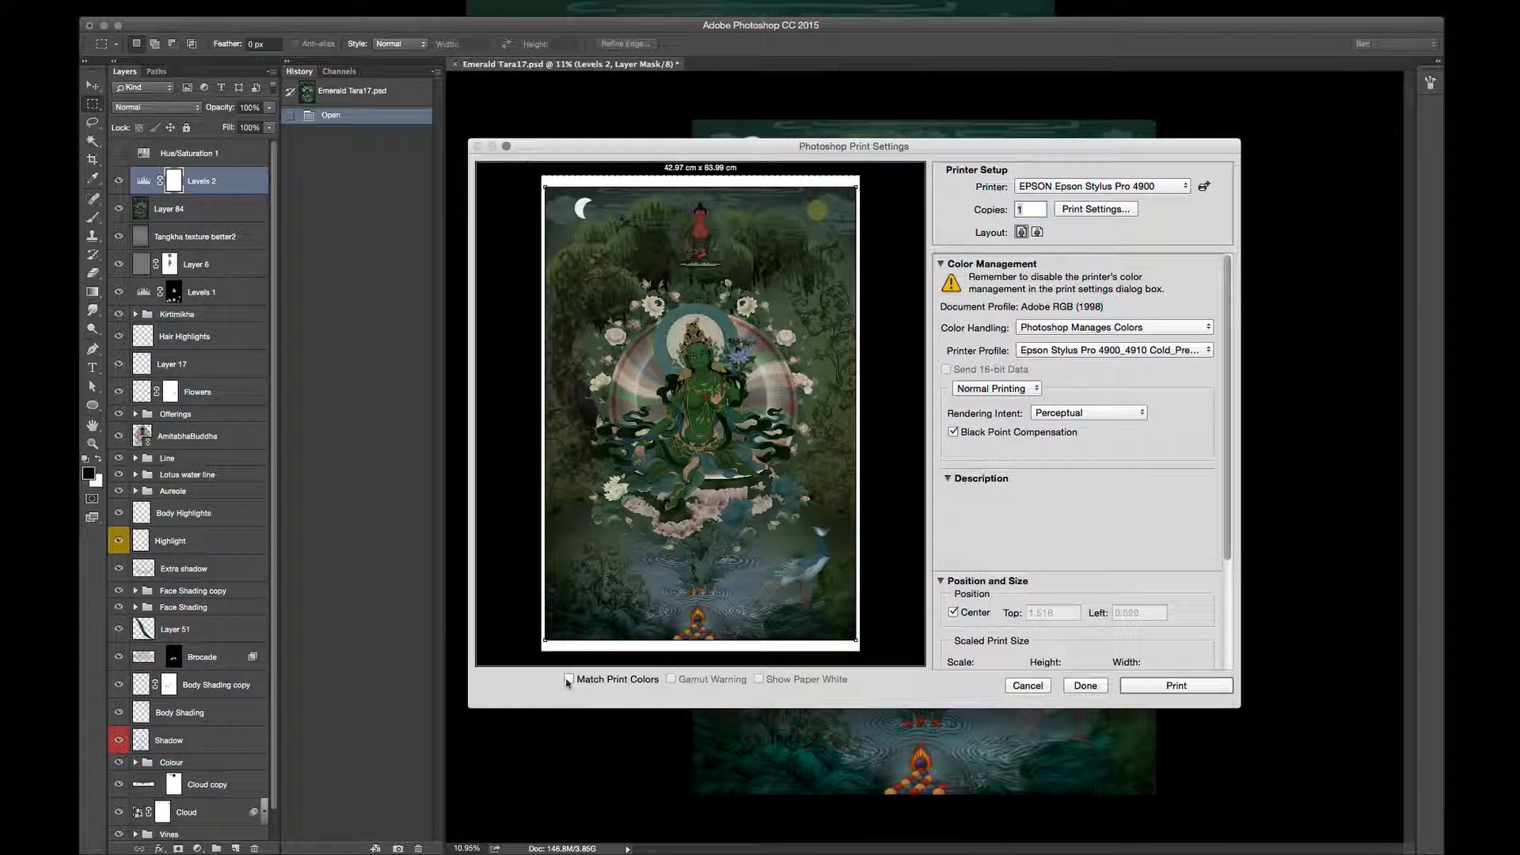
click(569, 680)
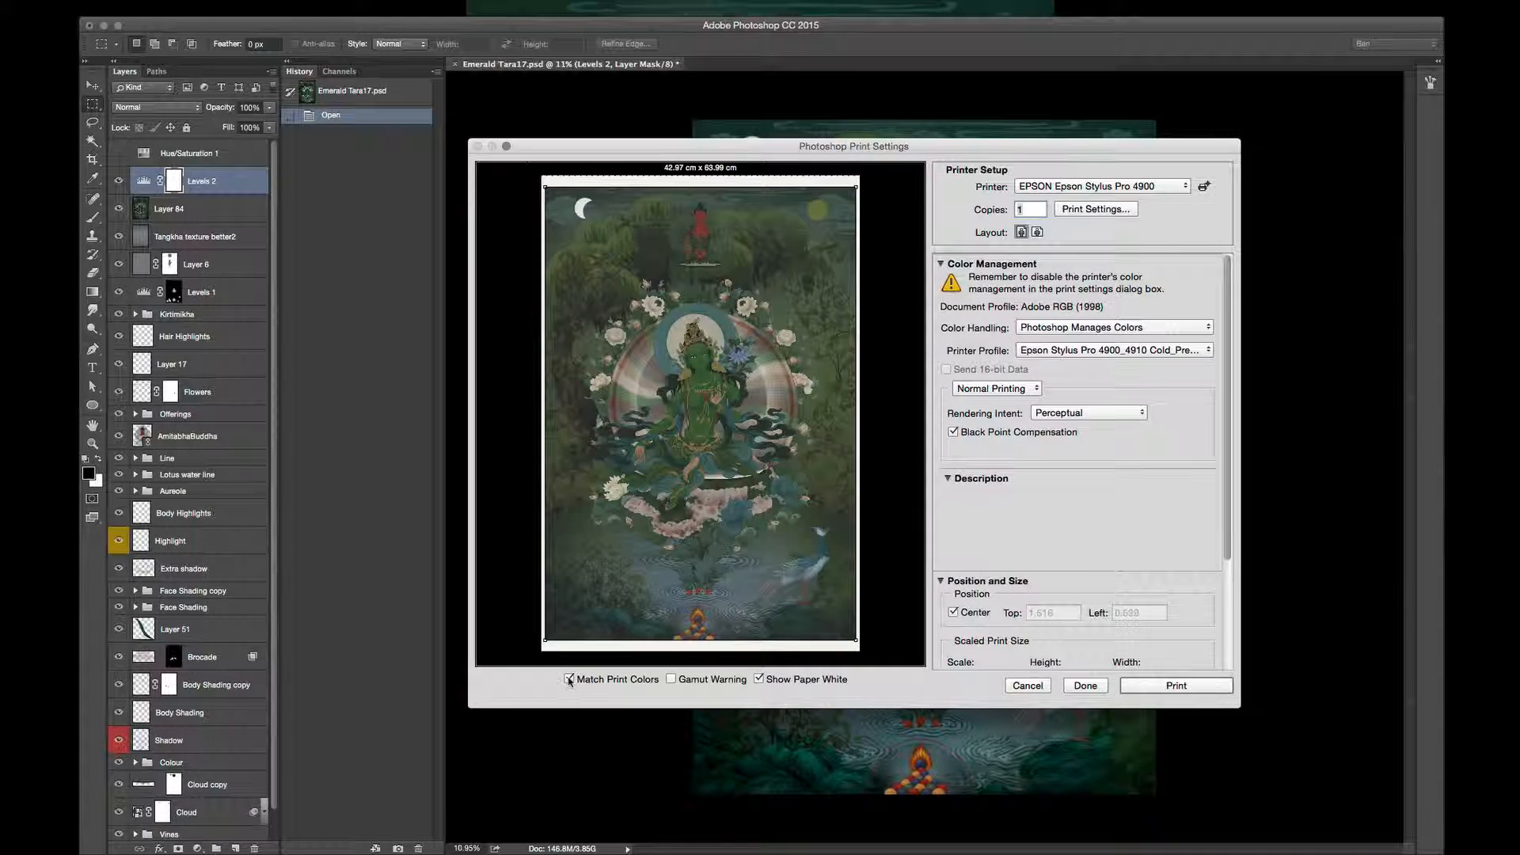
click(568, 680)
click(569, 680)
click(569, 680)
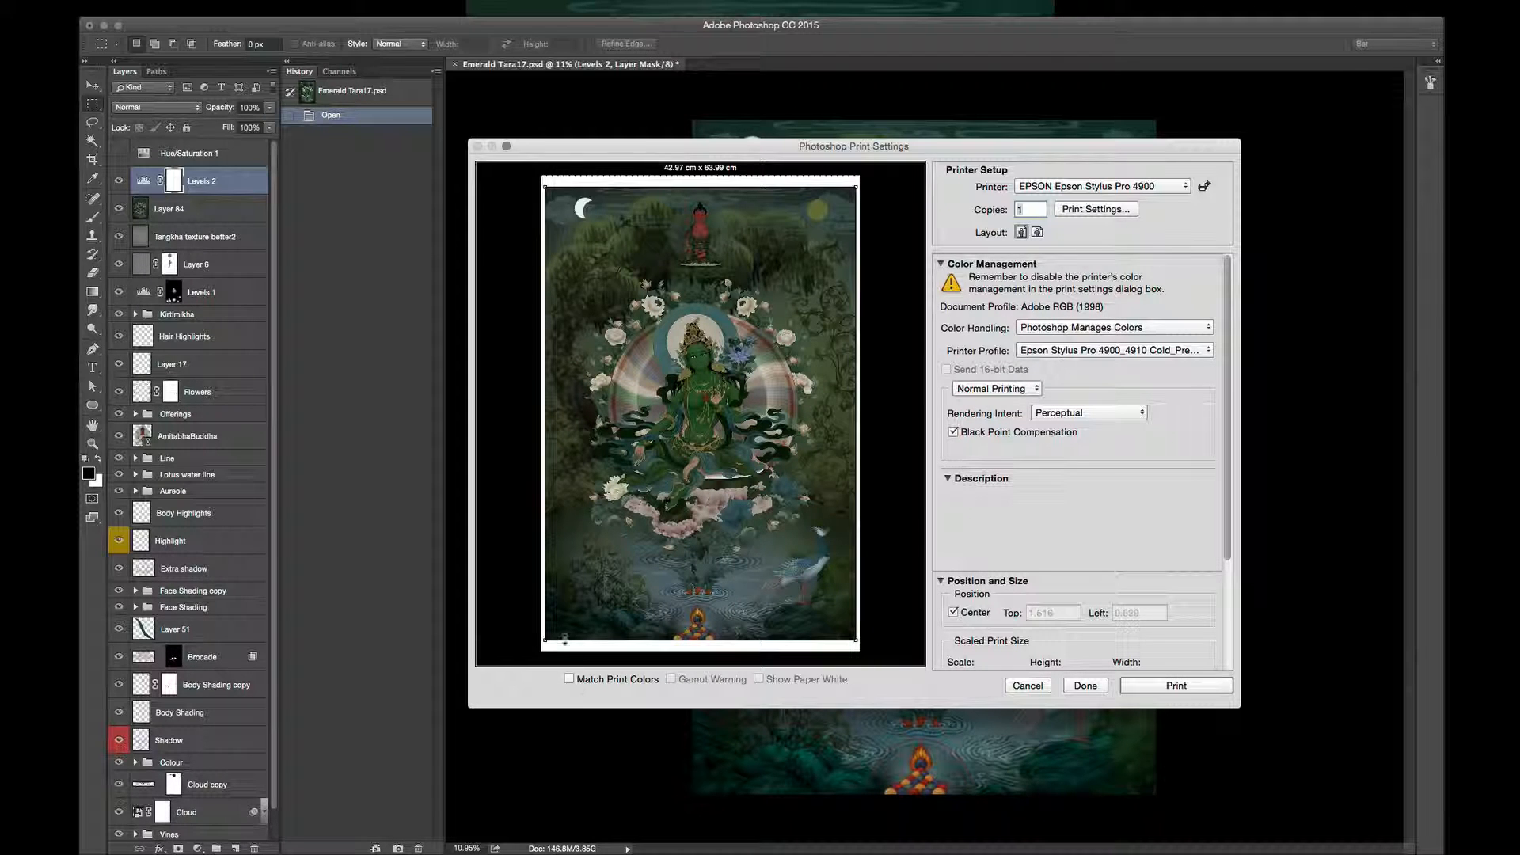
click(568, 680)
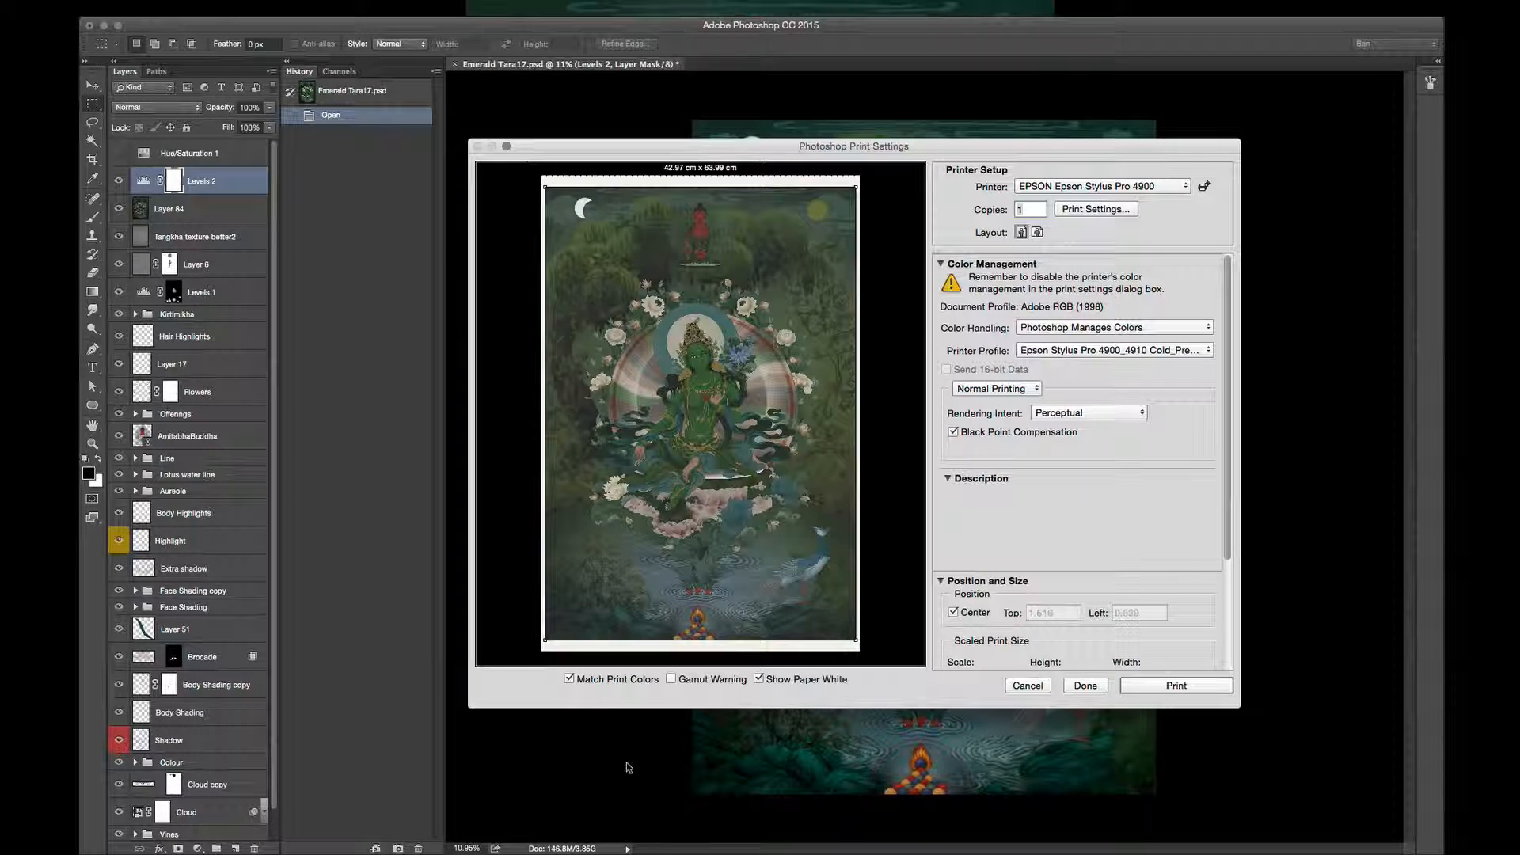
Check the effect of Show Paper White on the print preview, leaving the option on
click(759, 679)
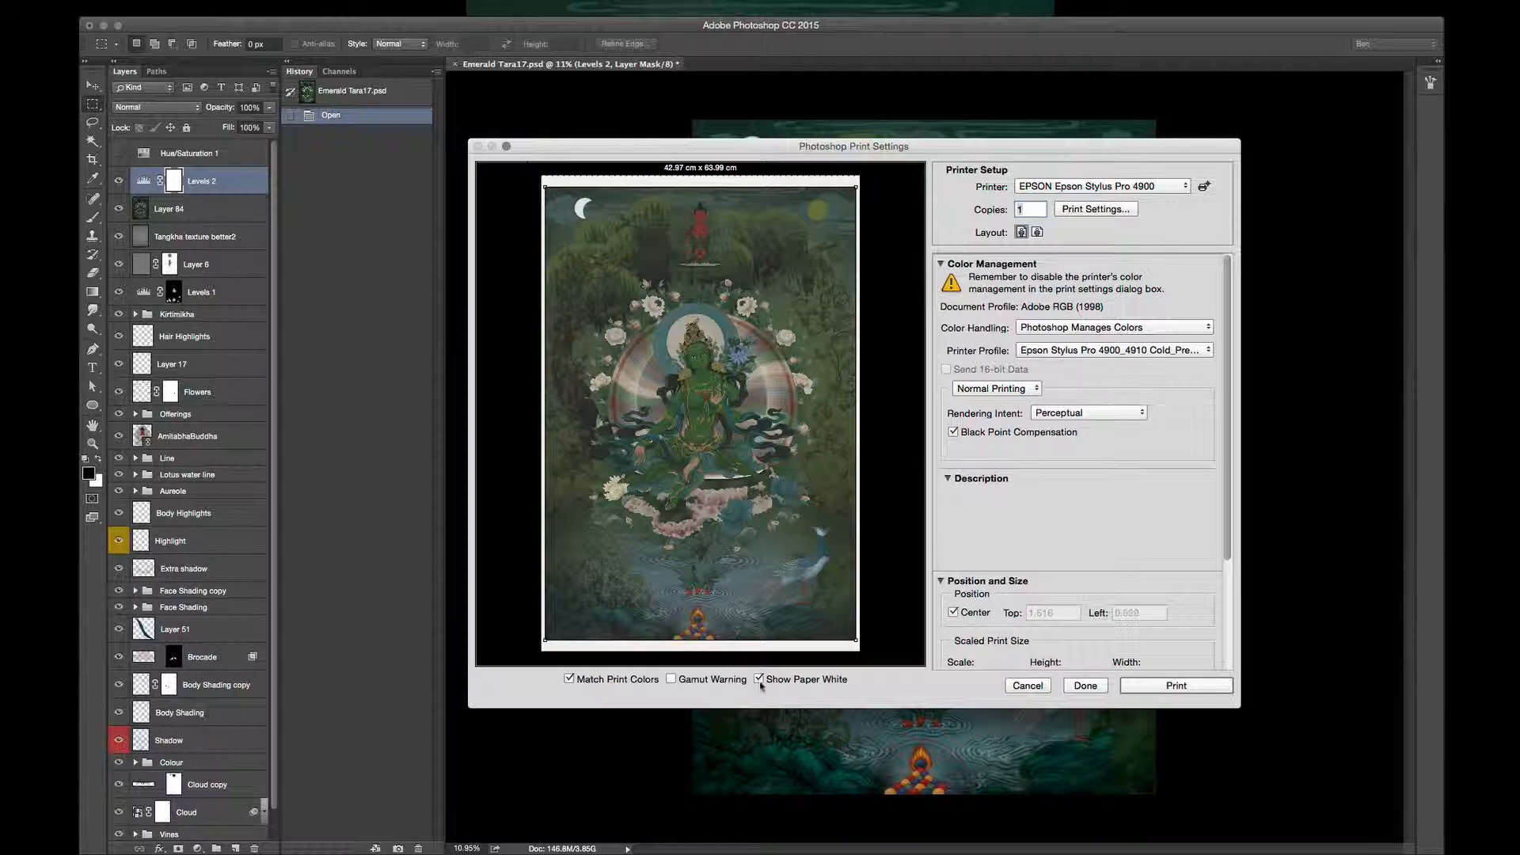
click(759, 681)
click(760, 682)
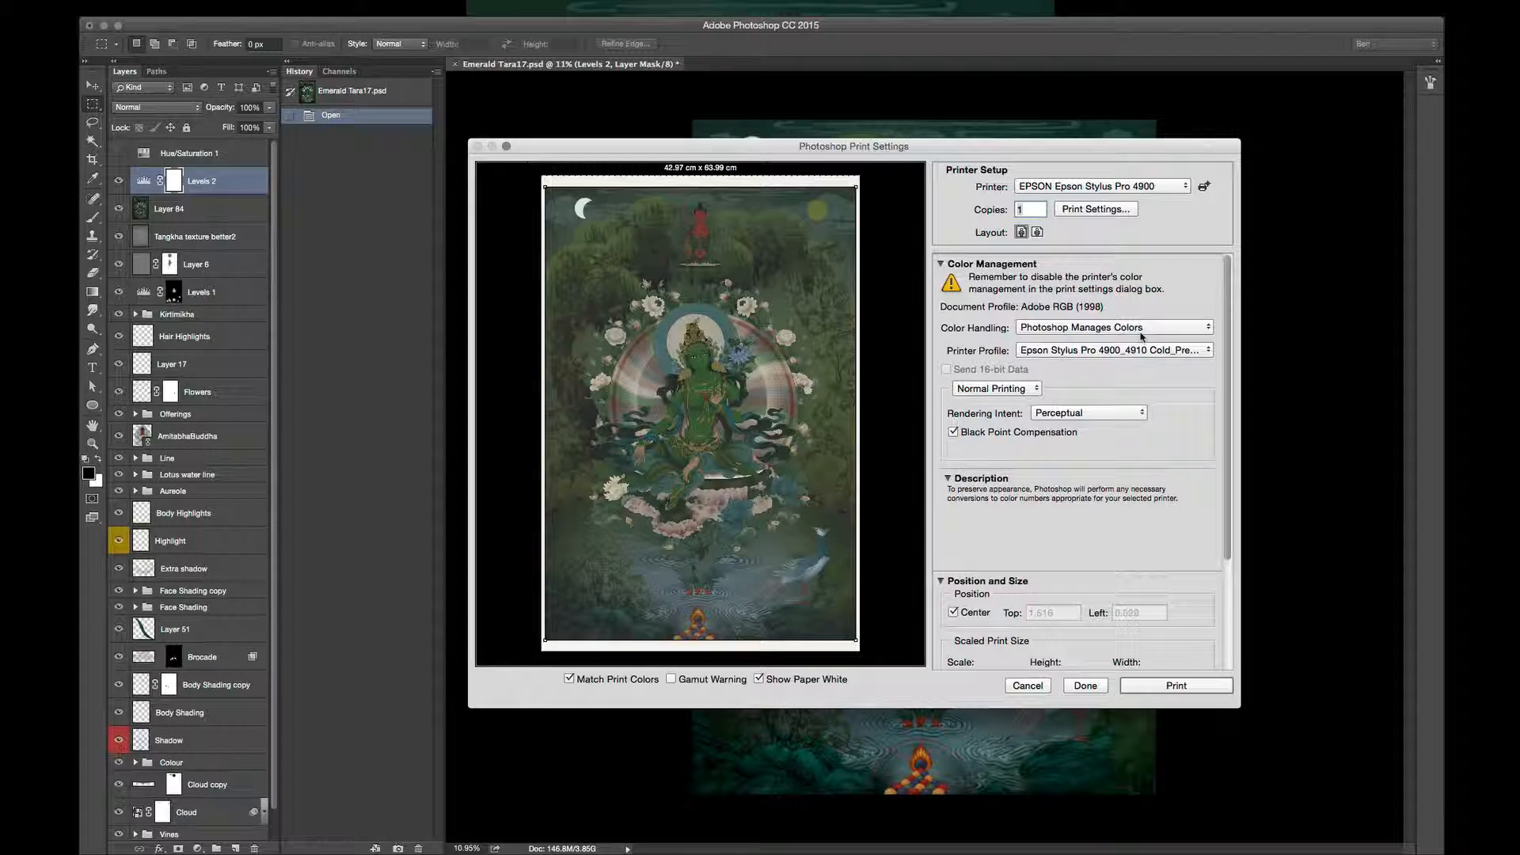
Review the color handling and printer profile choices, keeping Photoshop Manages Colors and Epson Stylus Pro 4900_4910 Cold_Press_Natural_MK
click(1201, 327)
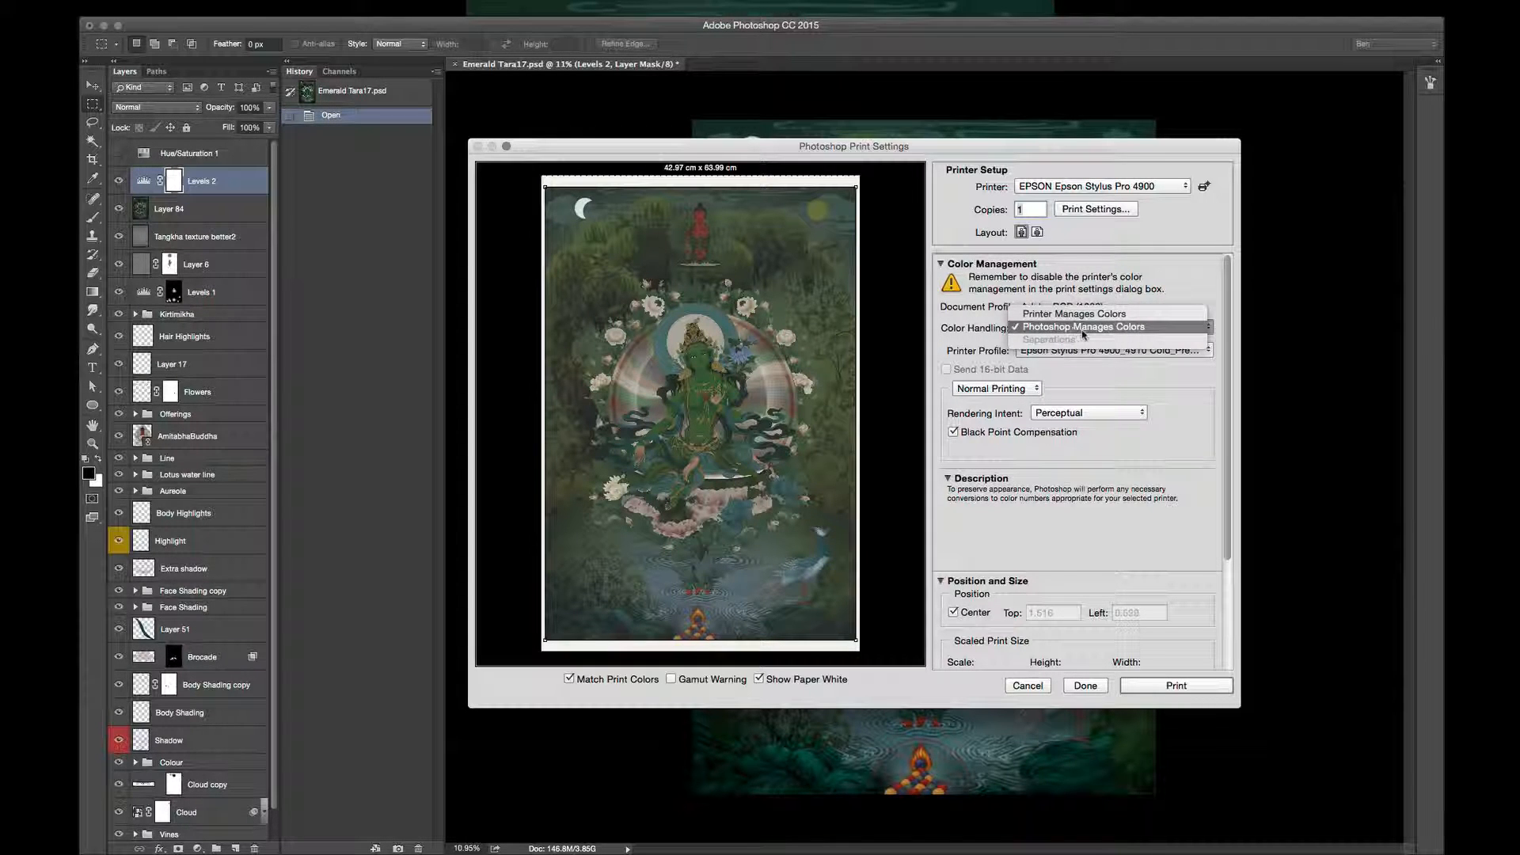
click(968, 325)
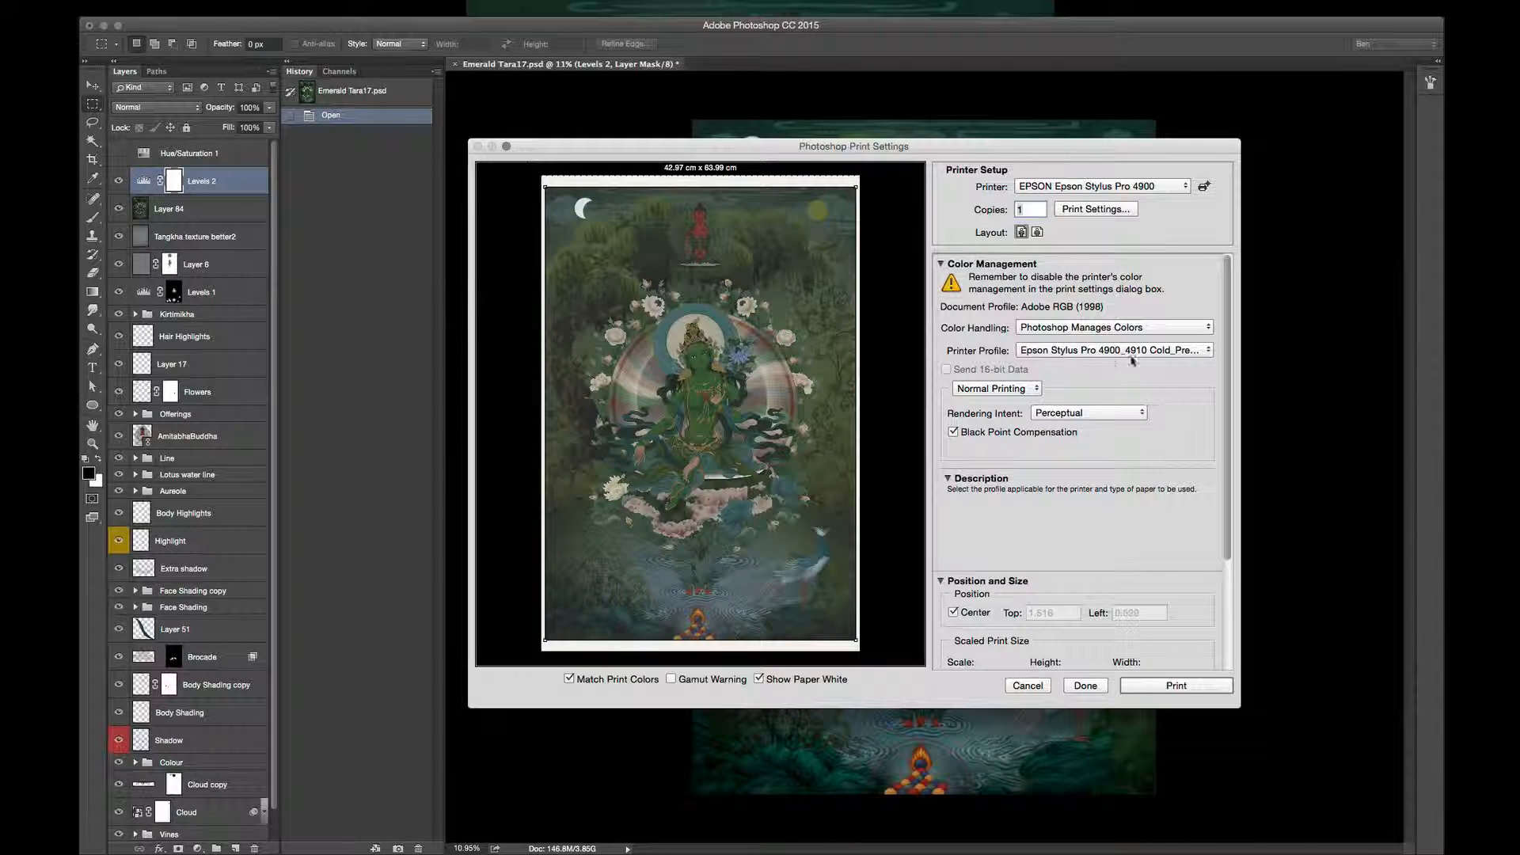
click(1208, 351)
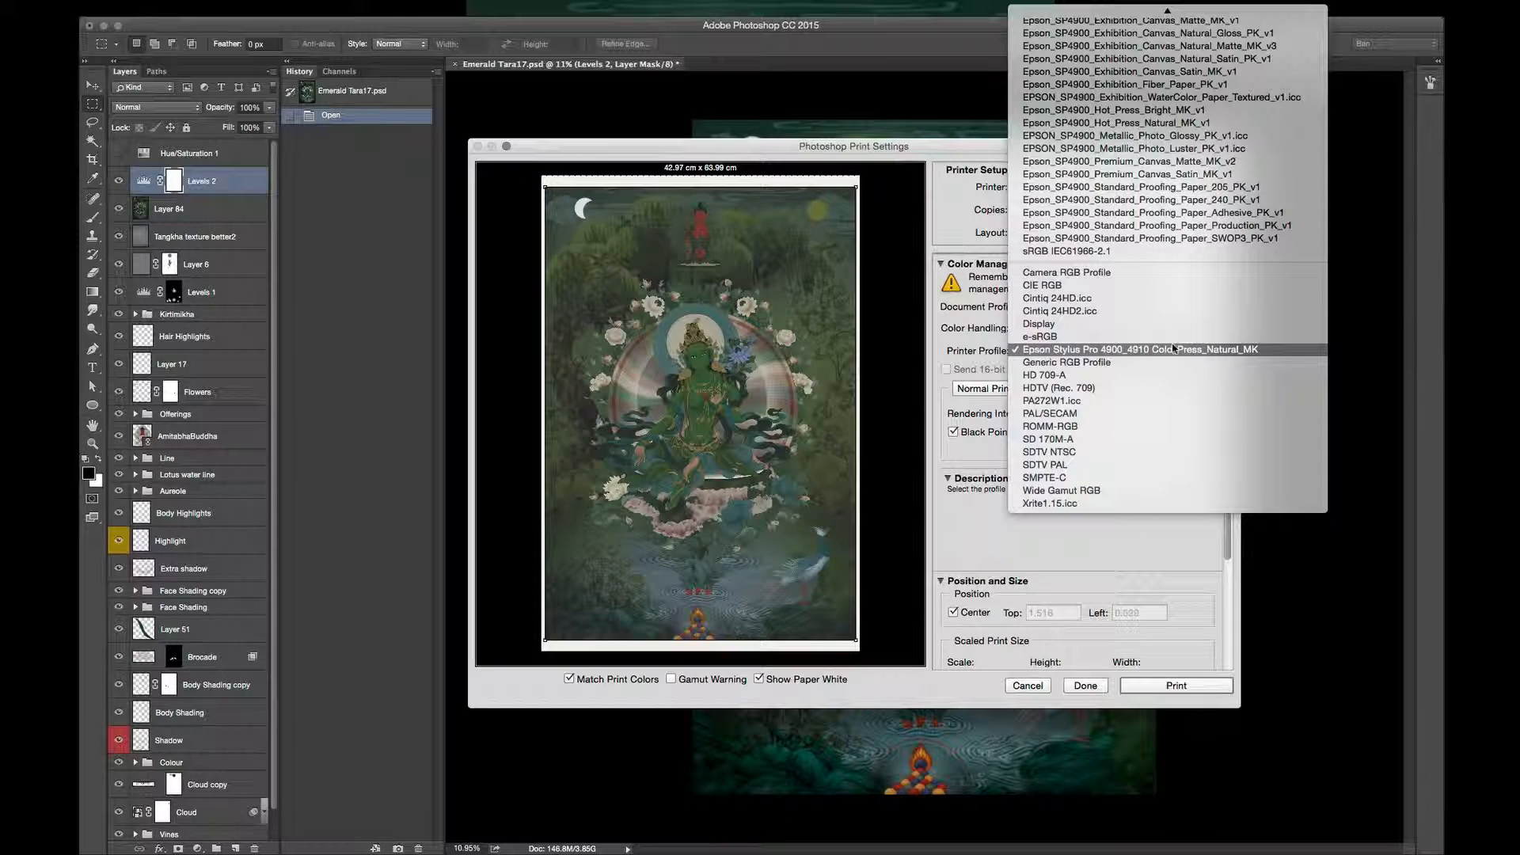
click(1174, 349)
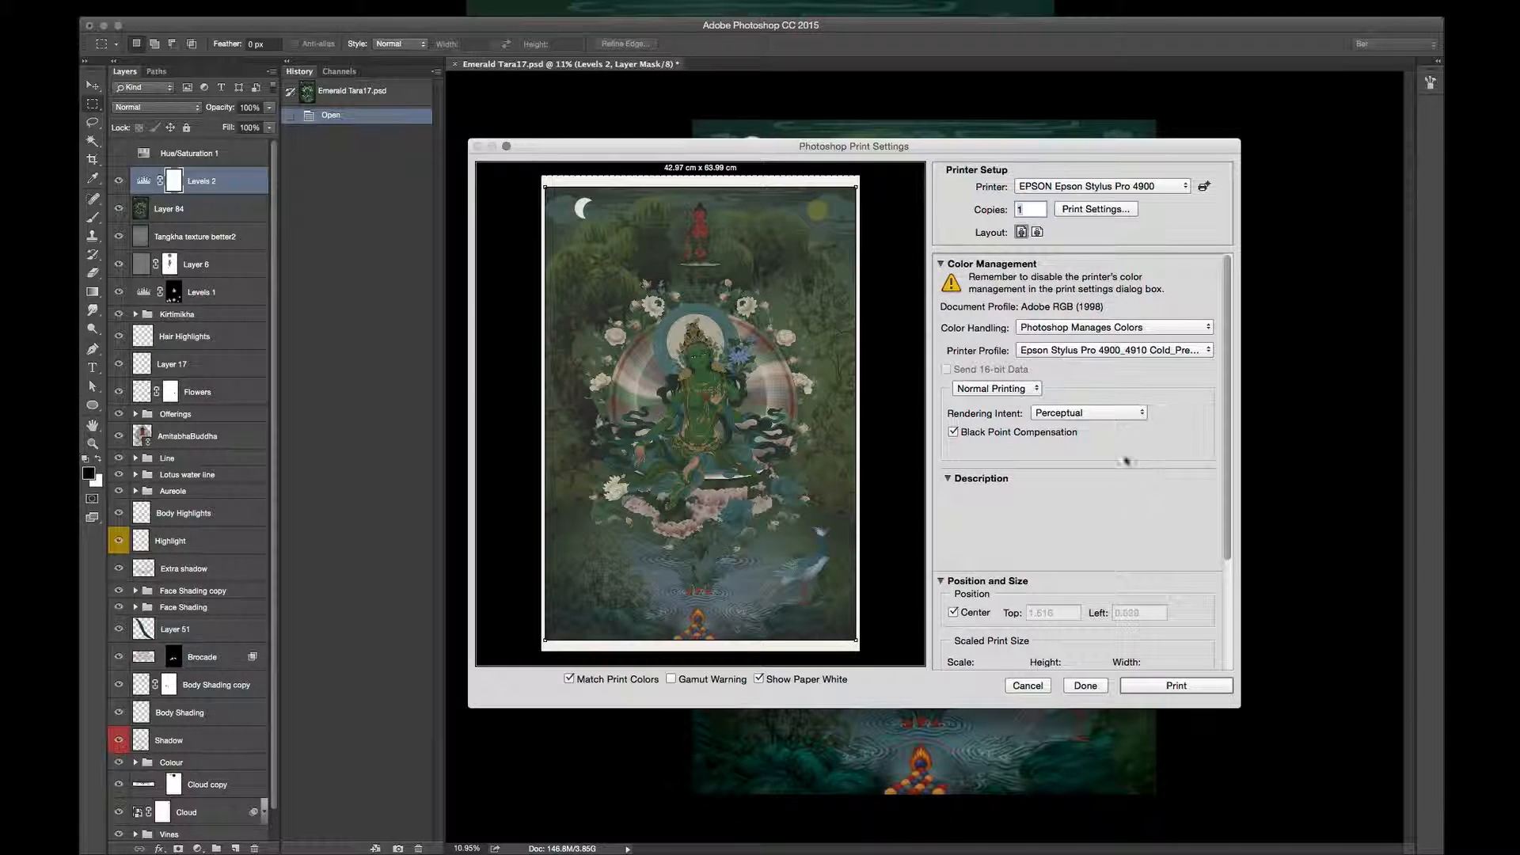
Review the available rendering intents for the print, keeping Perceptual
mouse_move(1128, 420)
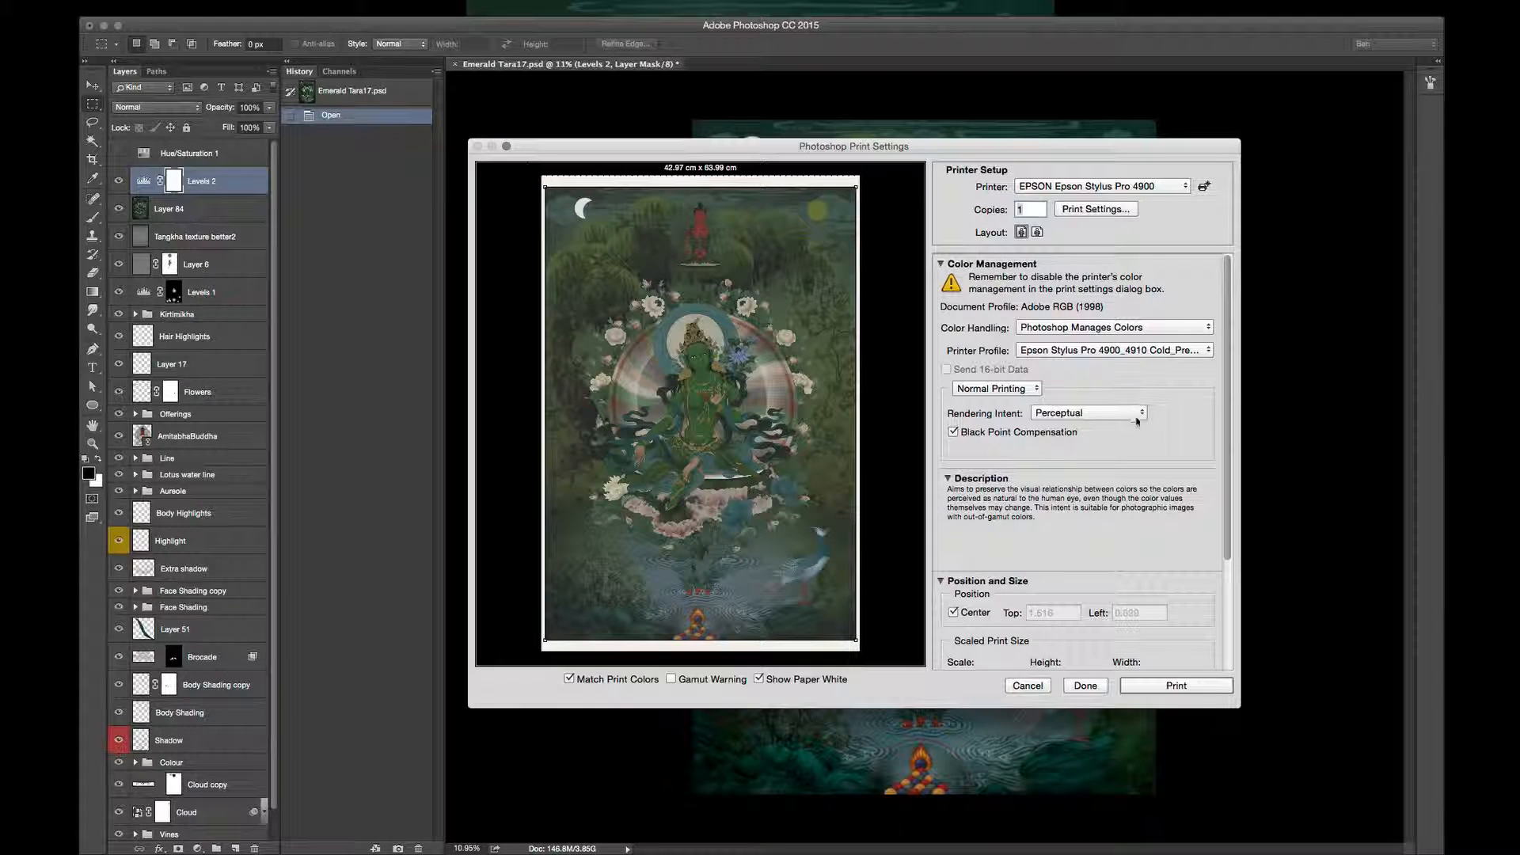
click(1140, 413)
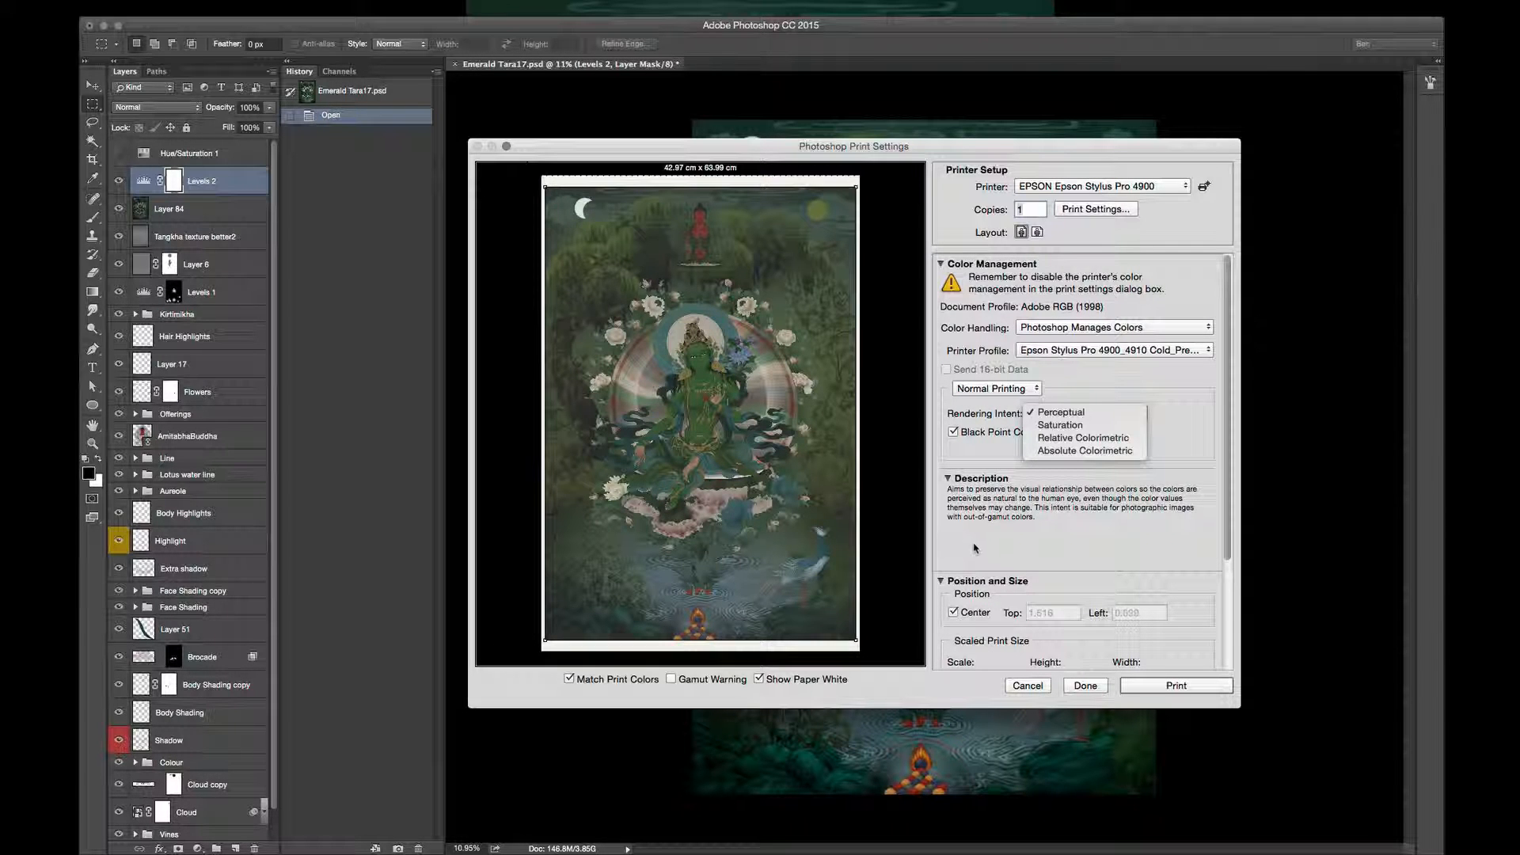
click(957, 539)
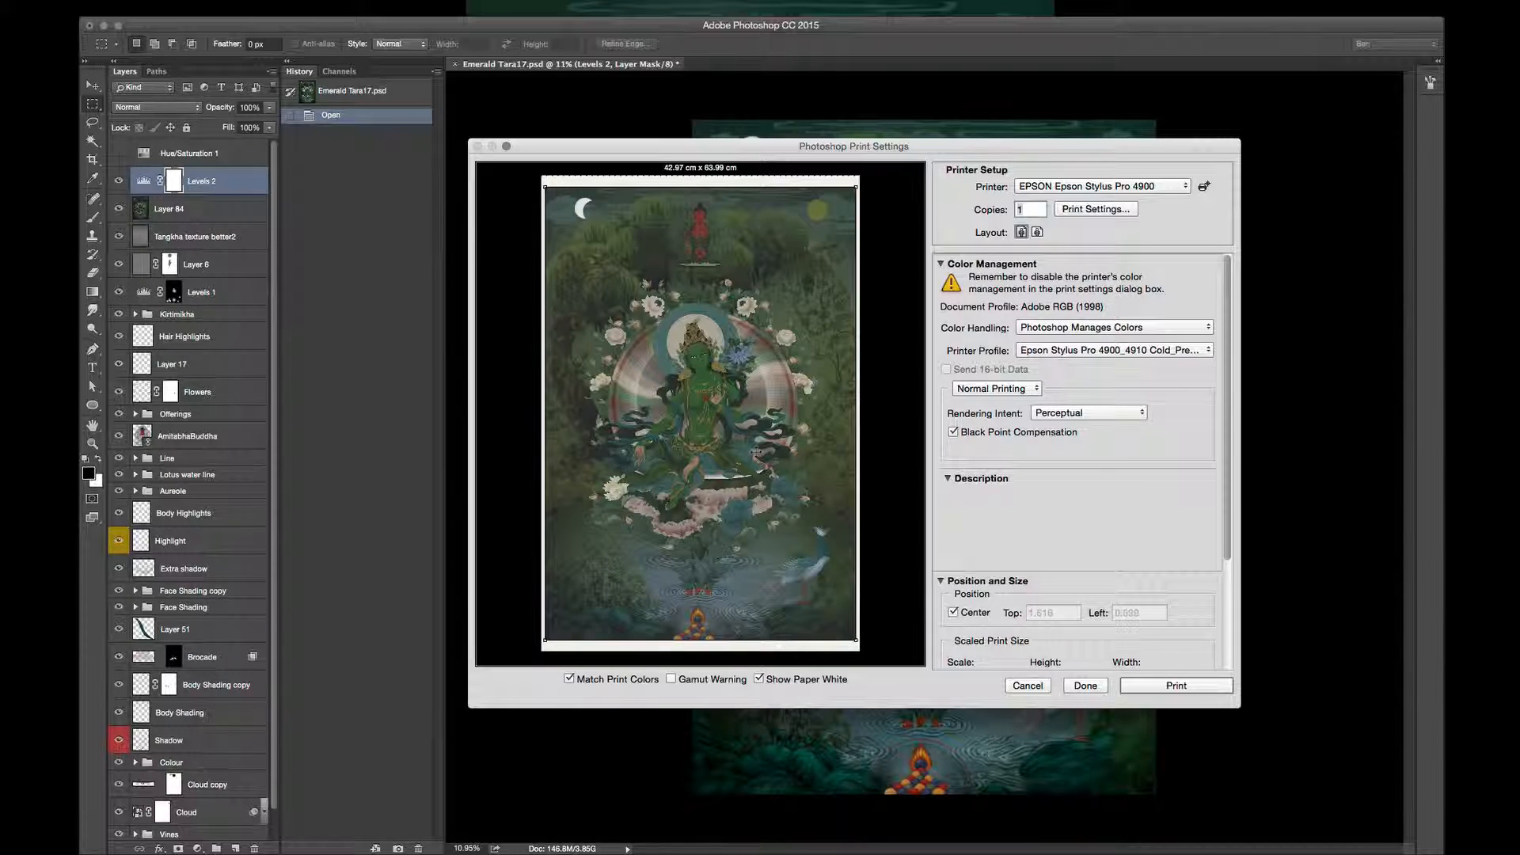
Review the printer's available paper sizes in the print settings, keeping the custom 430 by 640 mm size
click(1071, 213)
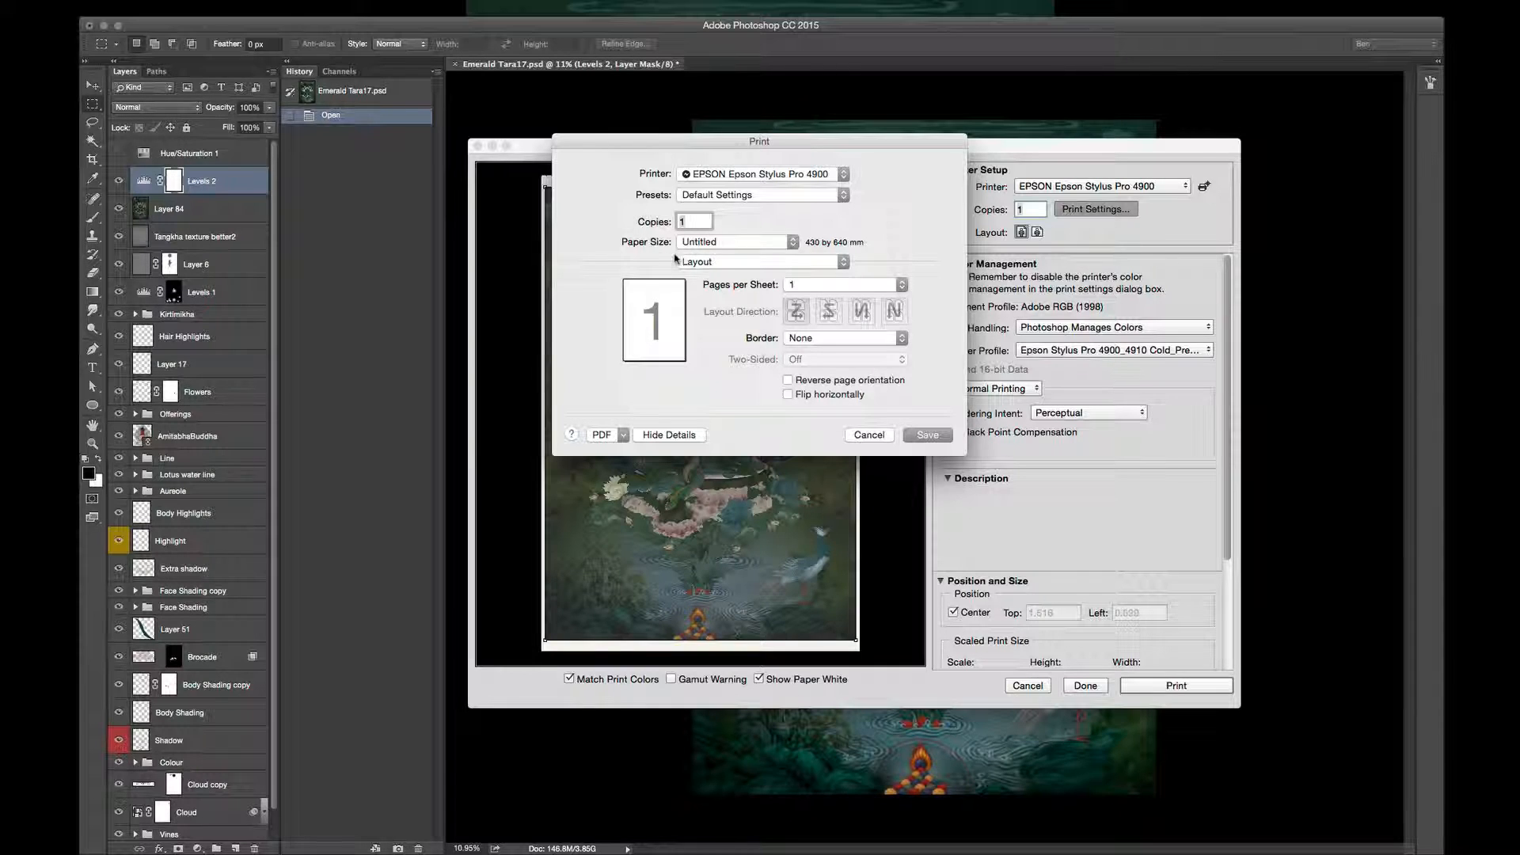
click(793, 244)
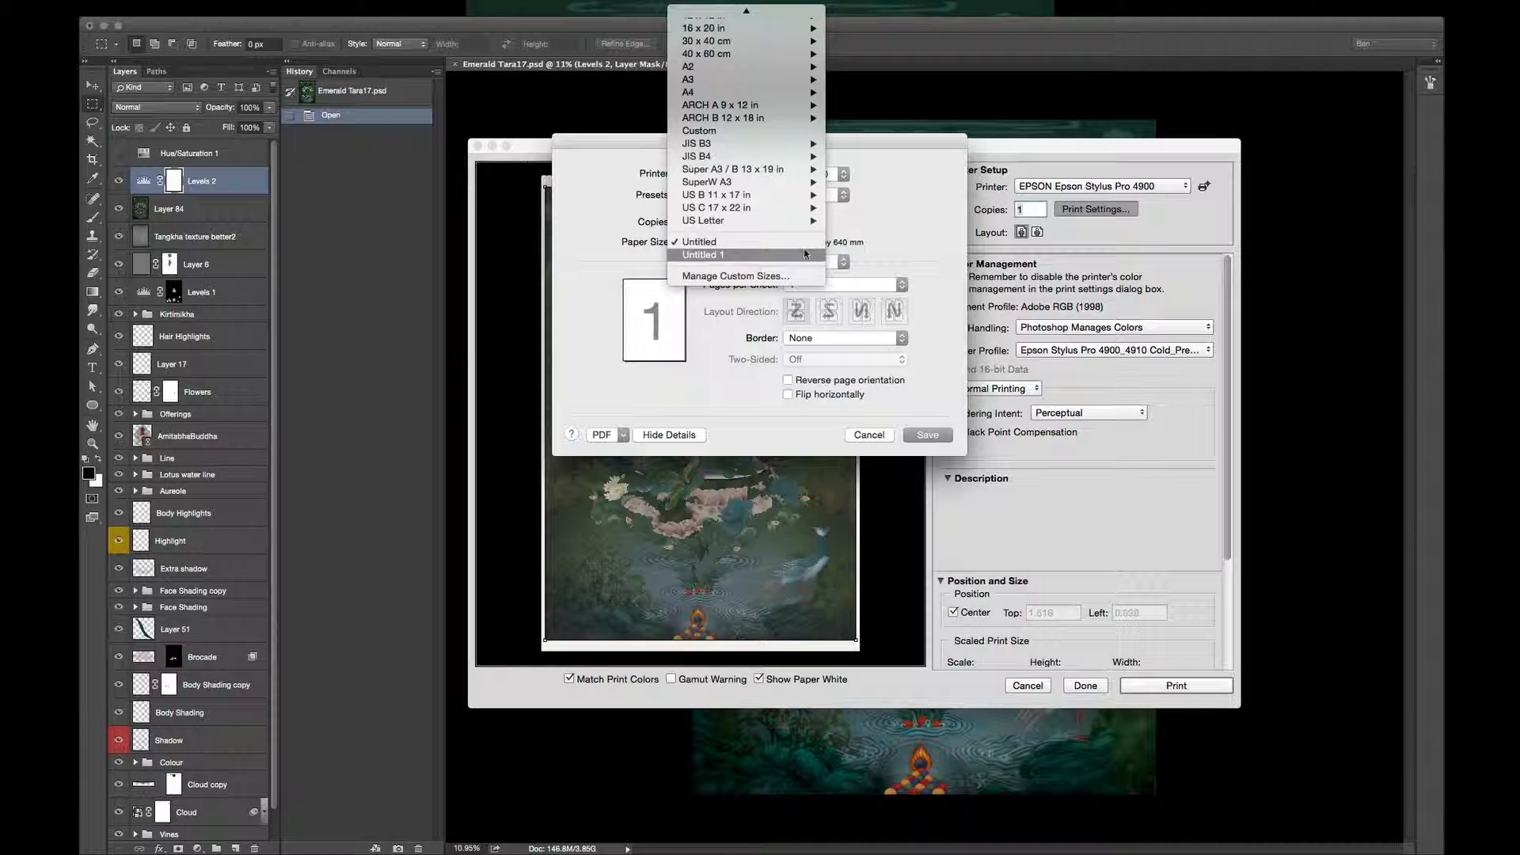
click(904, 277)
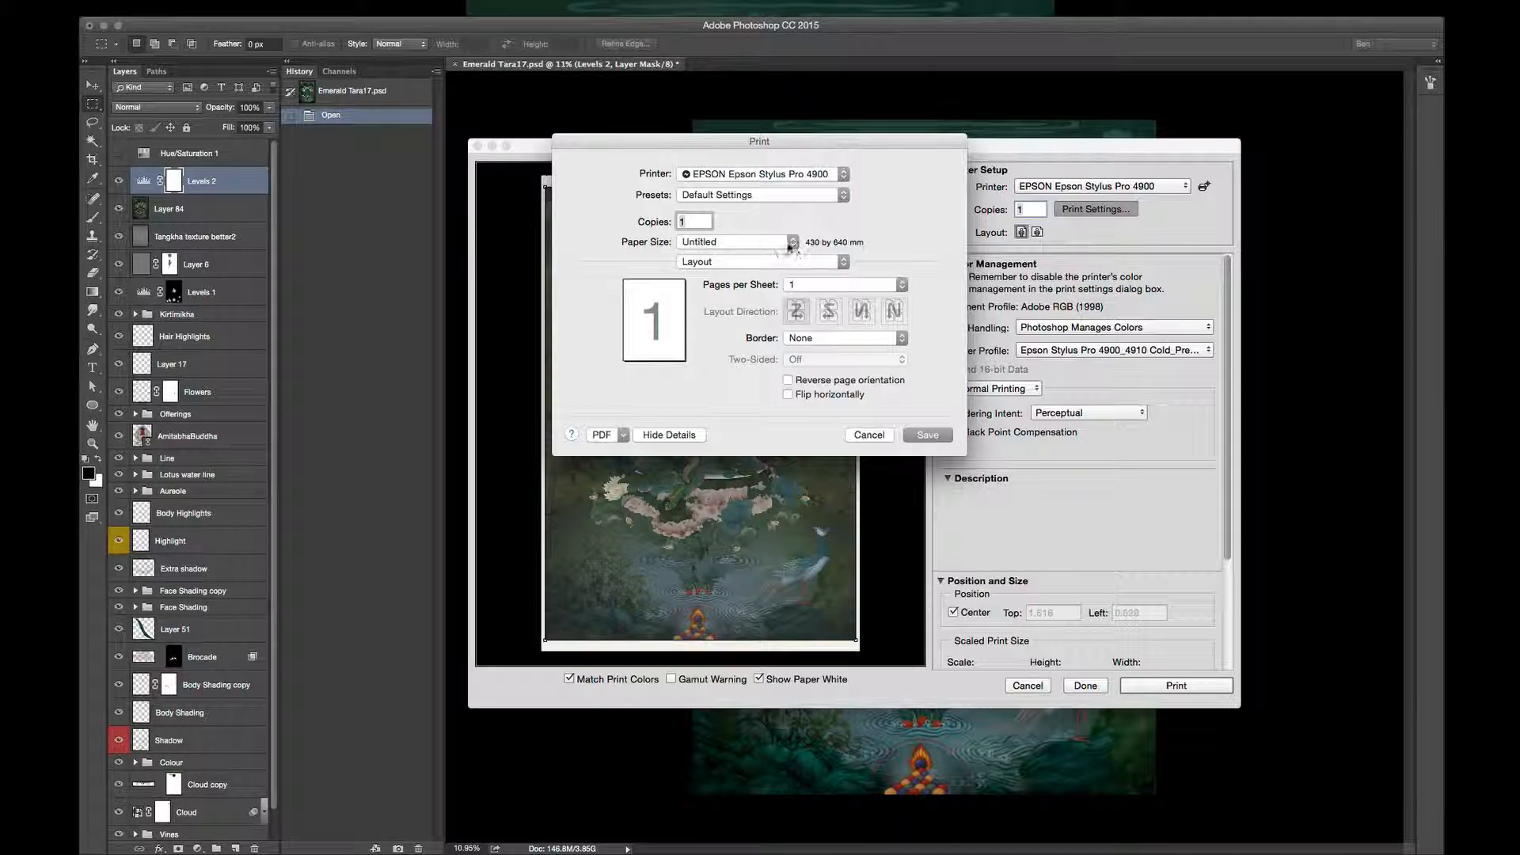
In the driver's Printer Settings, review 16 Bit Output and the output resolution, keeping 16-bit on and SuperPhoto - 2880 dpi
click(844, 262)
click(744, 321)
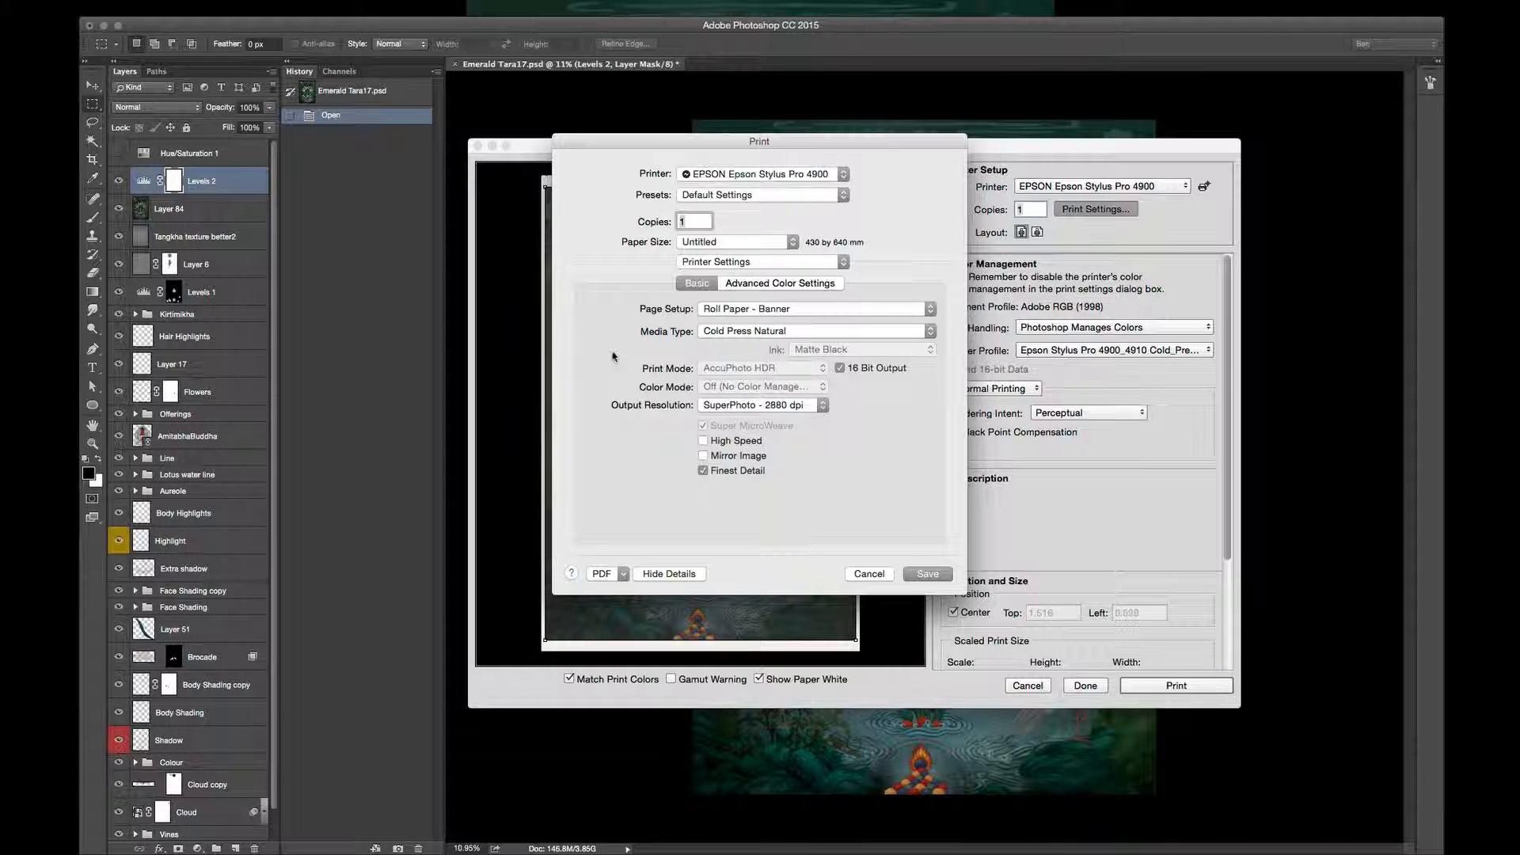
click(840, 368)
click(840, 368)
click(824, 405)
click(766, 406)
Enable High Speed printing and keep Finest Detail on
click(702, 441)
click(702, 441)
click(703, 441)
click(703, 472)
click(703, 472)
Check the driver's Advanced Color Settings, save the printer settings, and finish the Photoshop print setup without printing
click(767, 283)
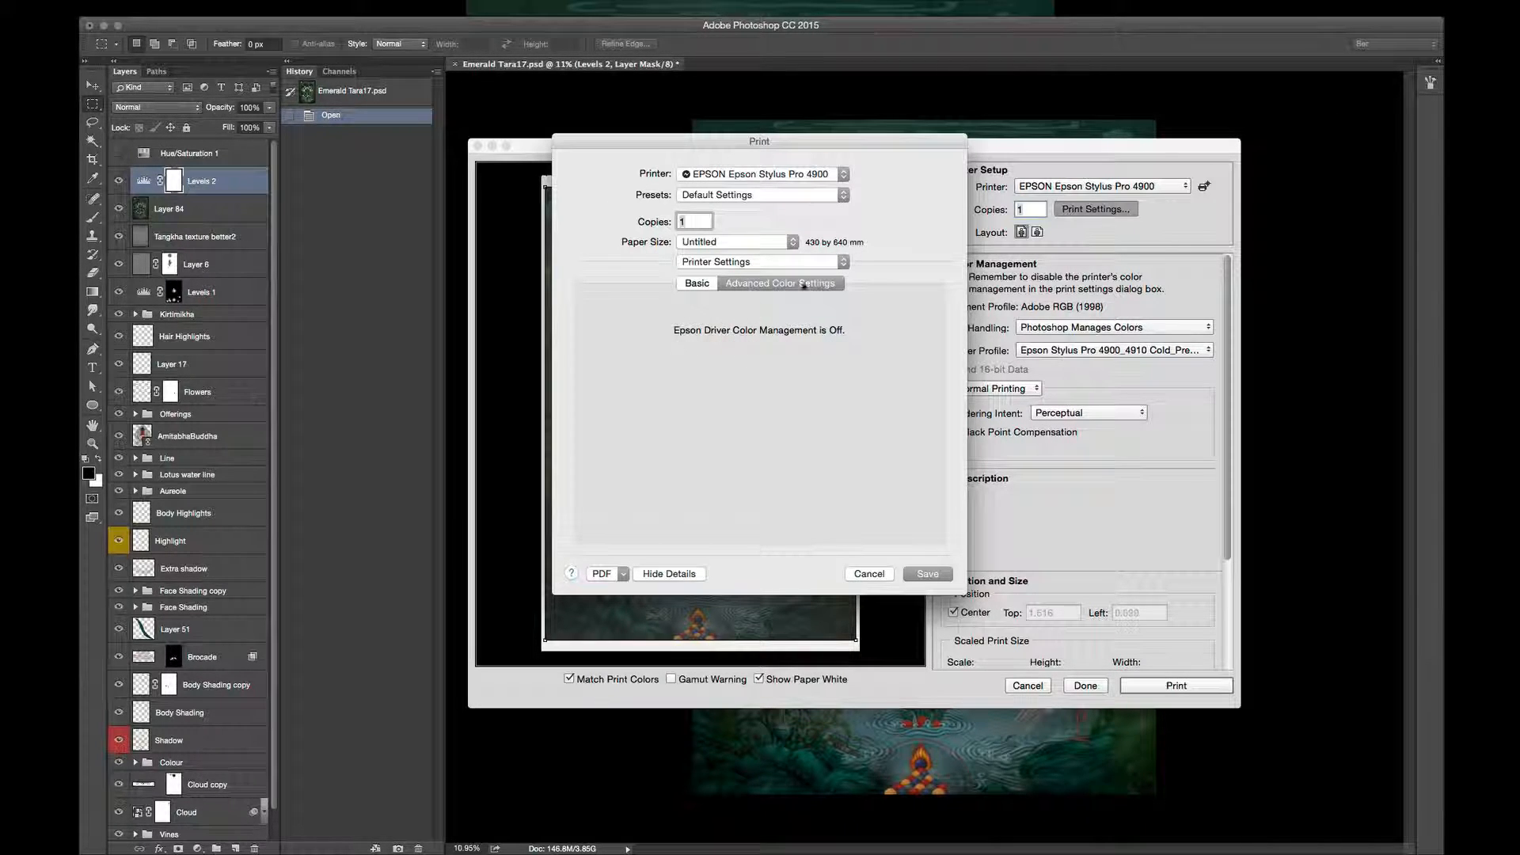
click(699, 283)
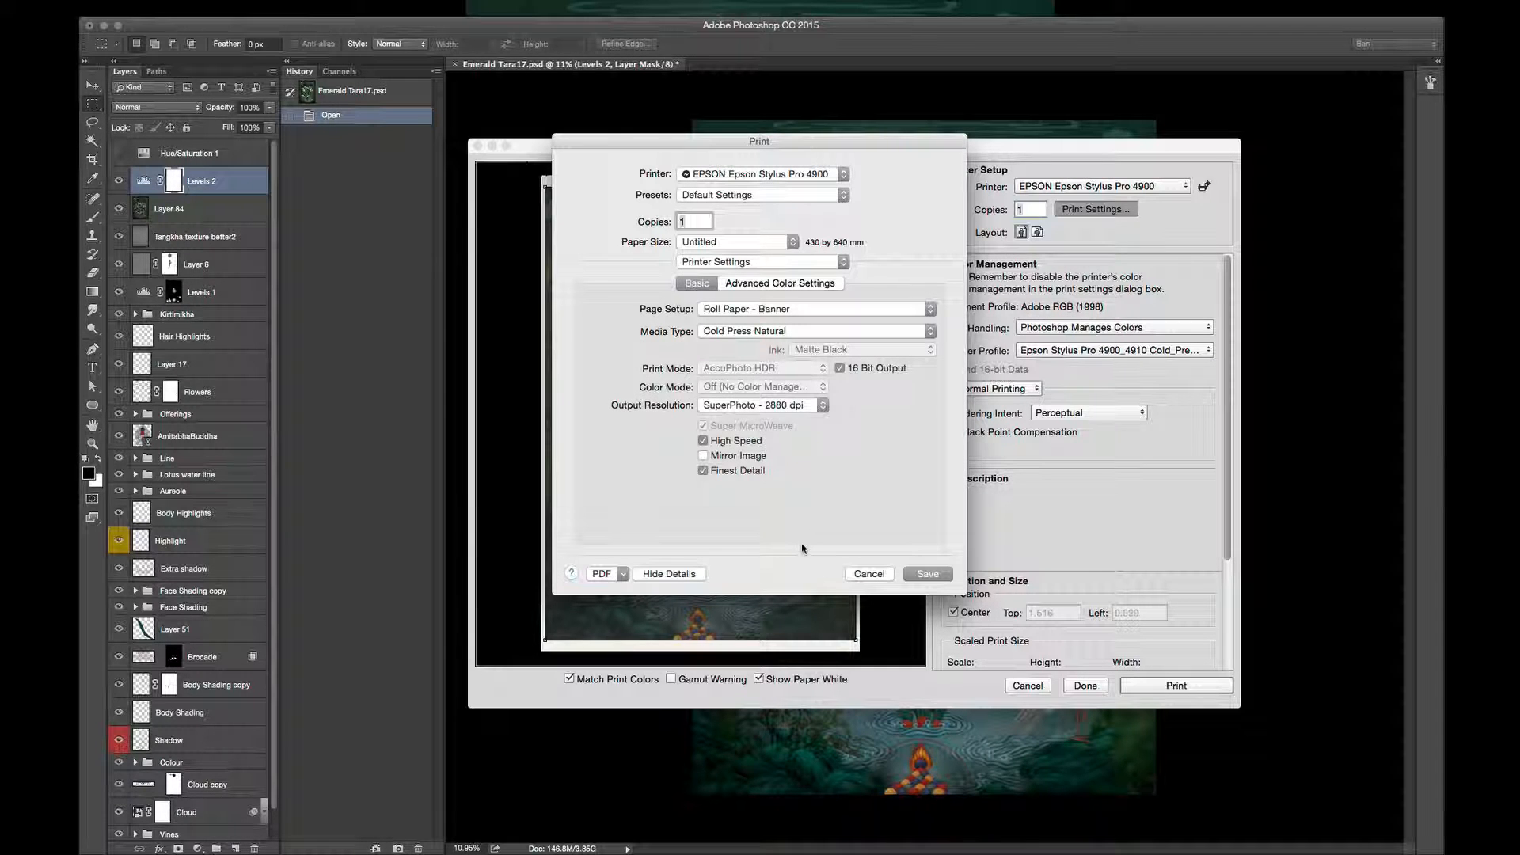
click(924, 574)
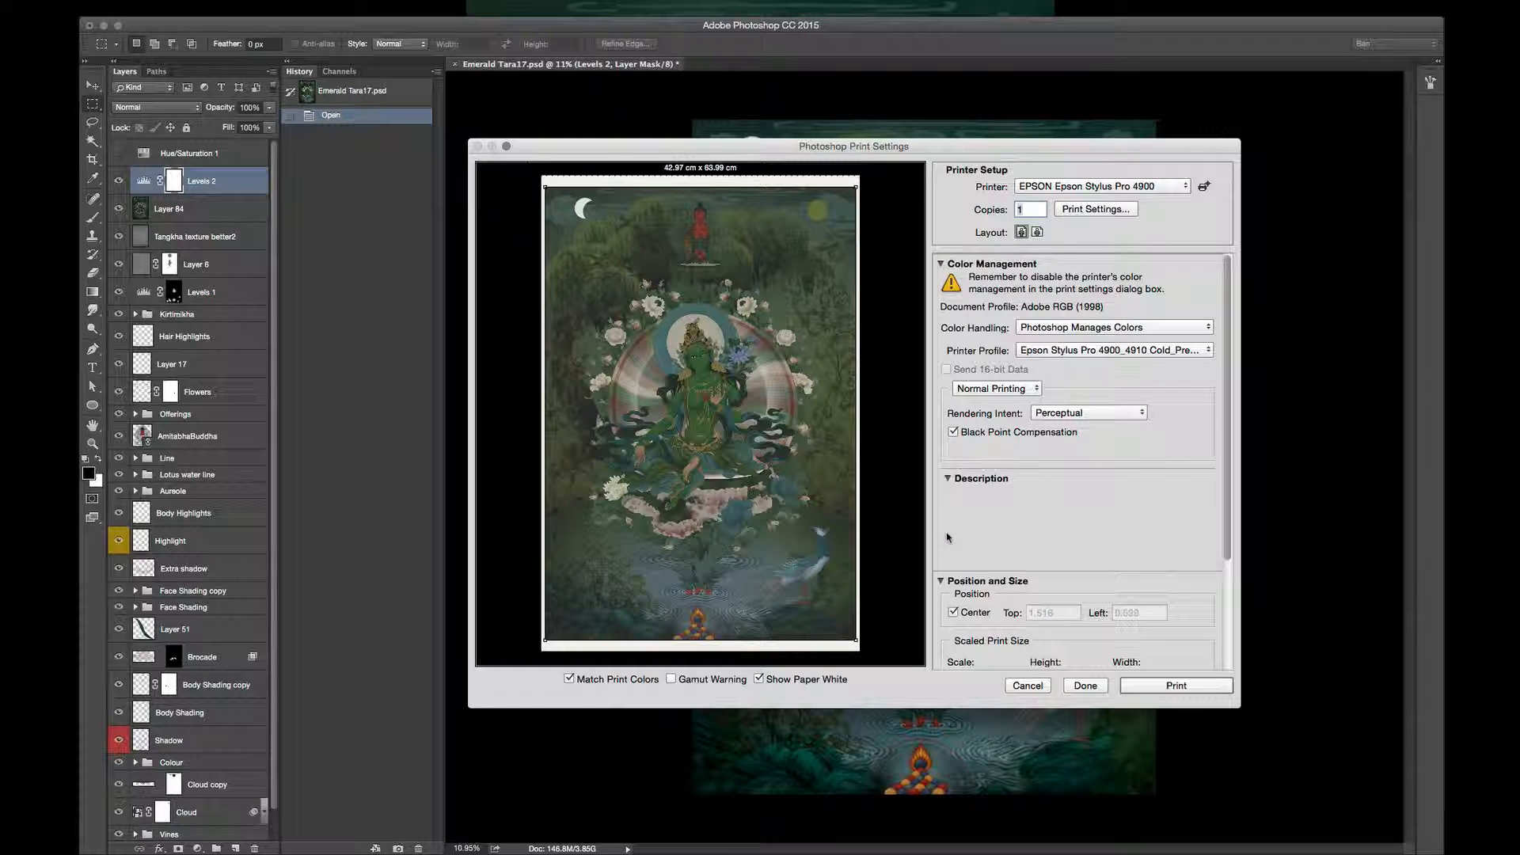
mouse_move(1095, 418)
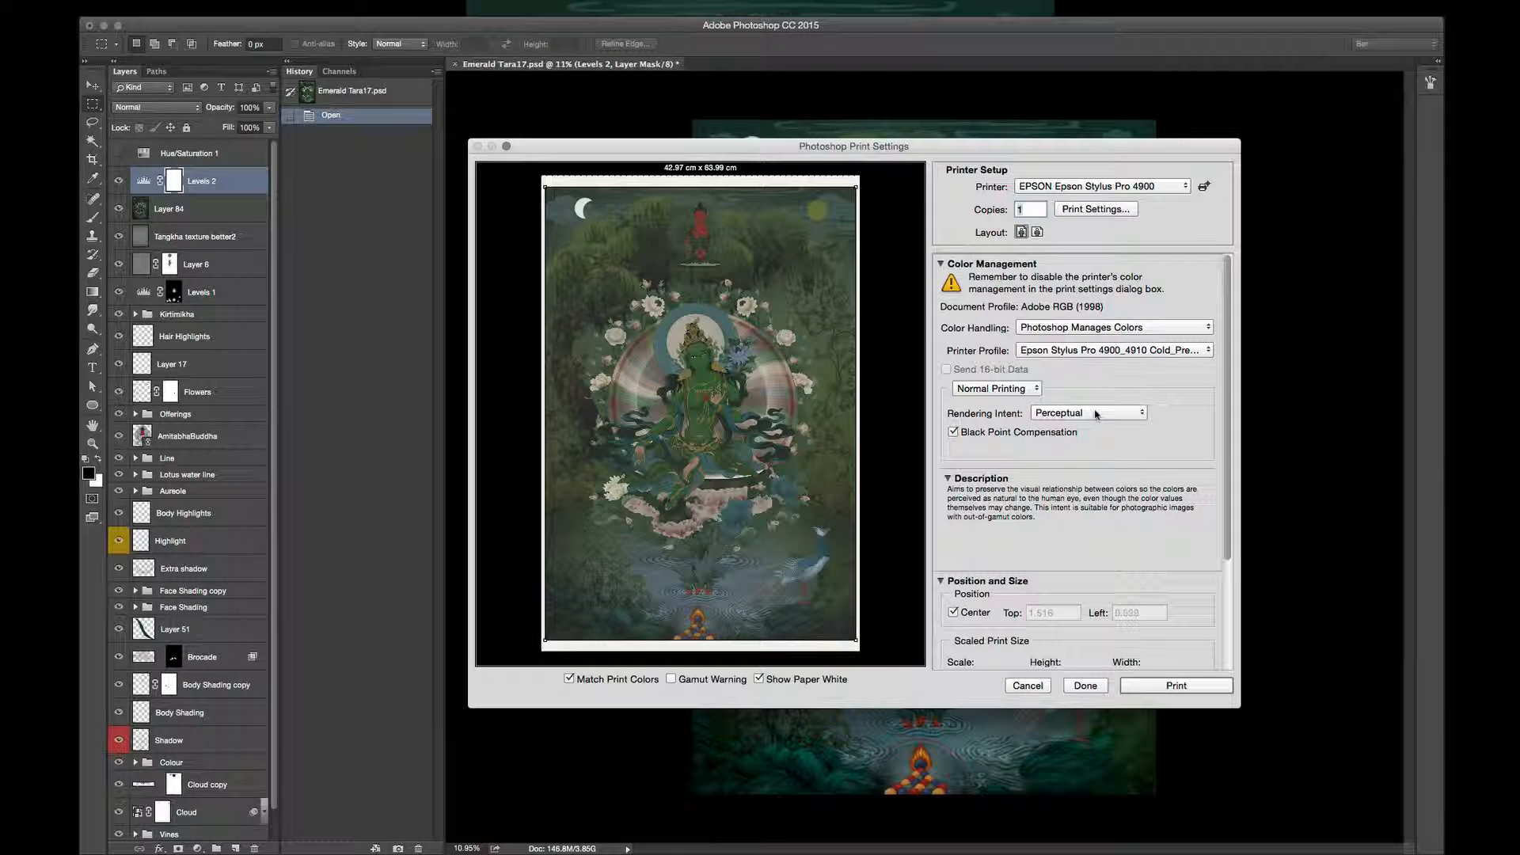
mouse_move(1090, 363)
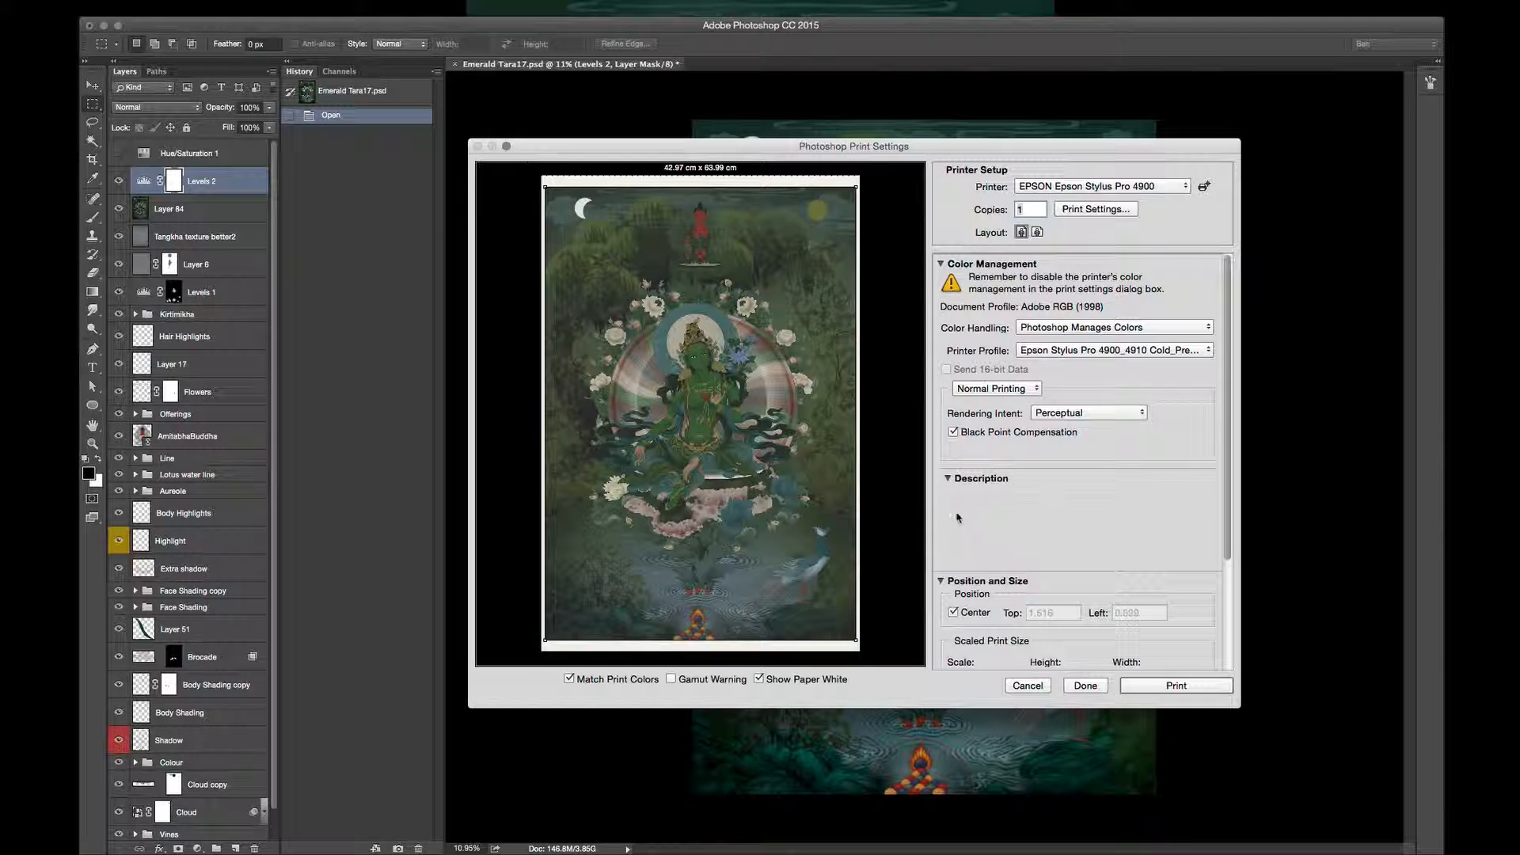
click(1084, 685)
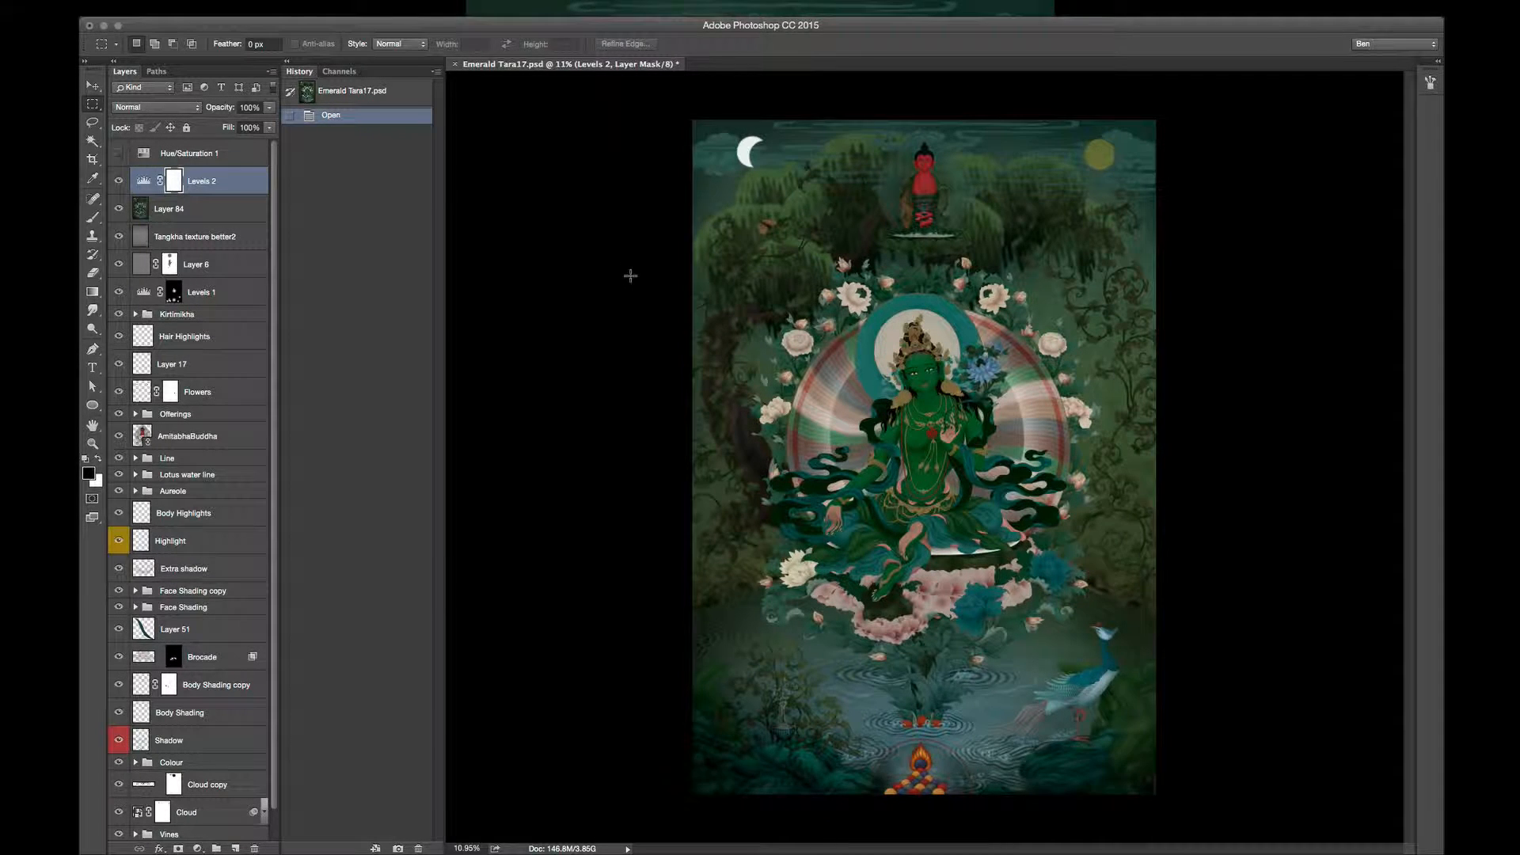
Open the custom proof setup and keep Epson_SP4900_Cold_Press_Natural_MK_v2 as the device to simulate
key(f)
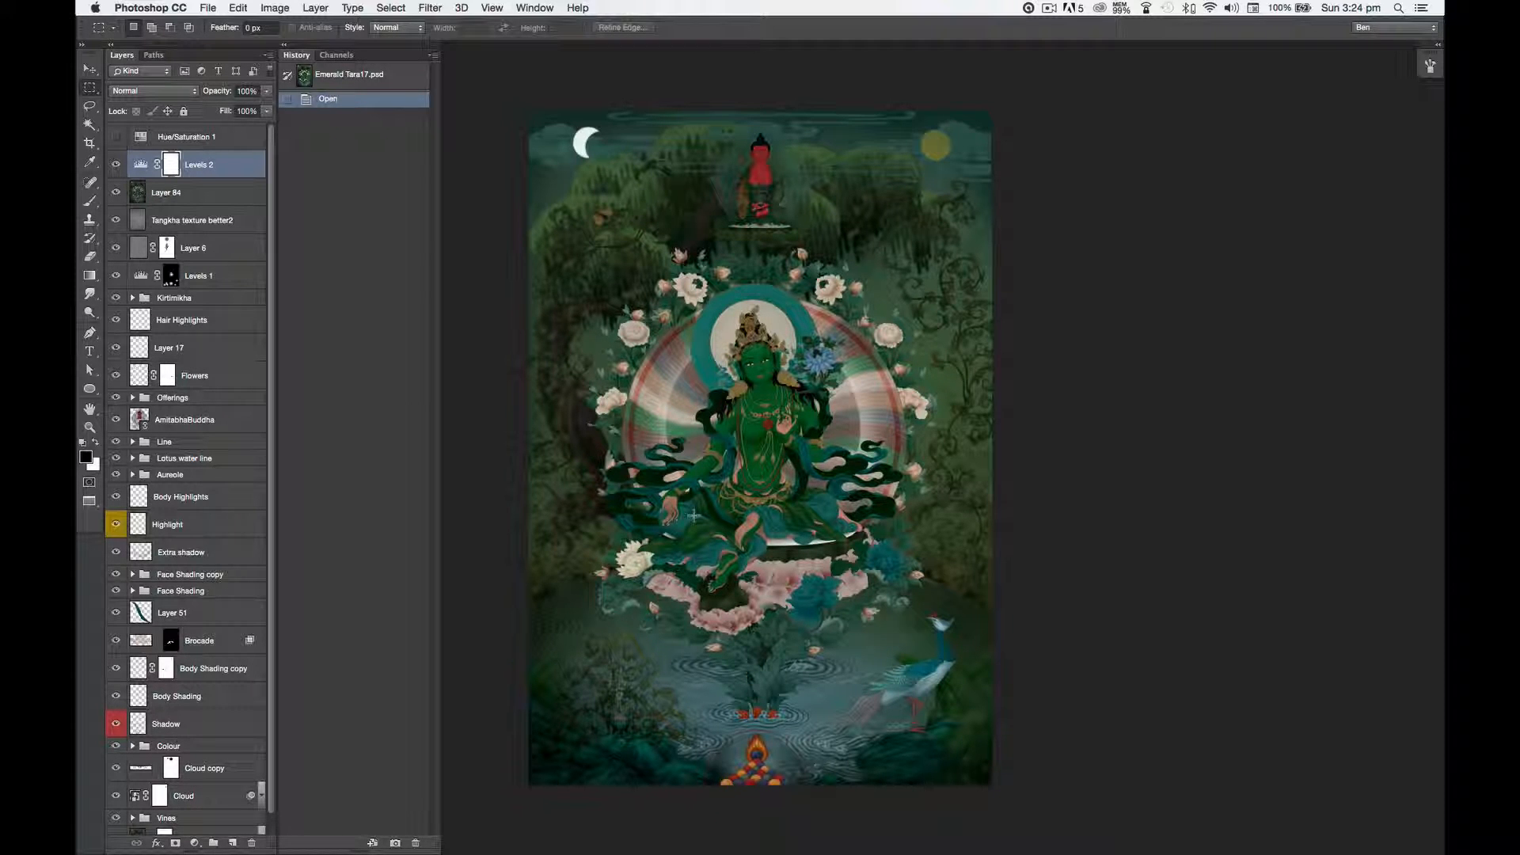
click(489, 9)
mouse_move(499, 24)
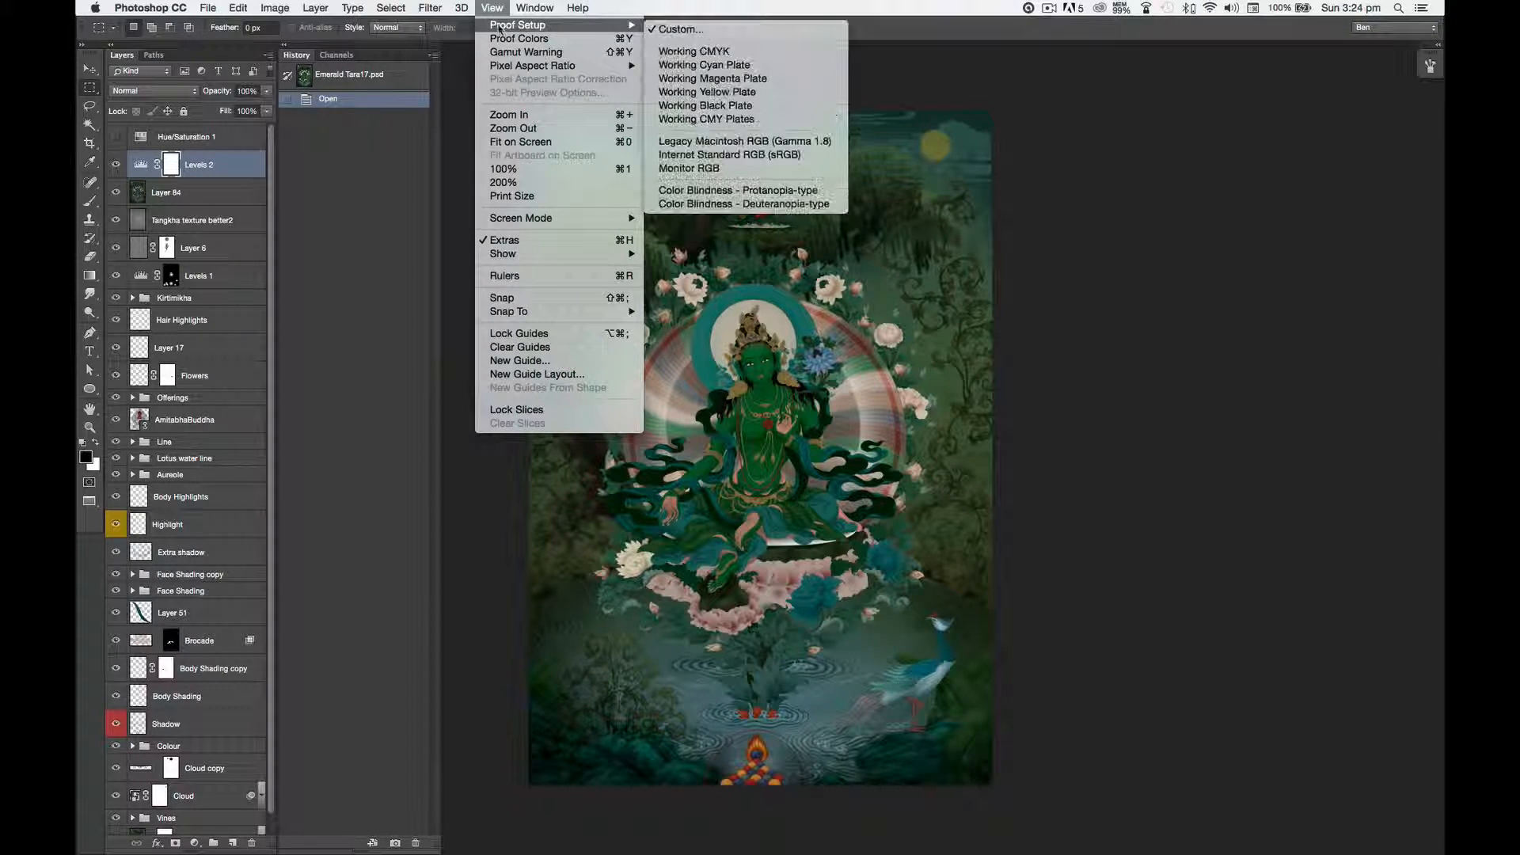
click(671, 31)
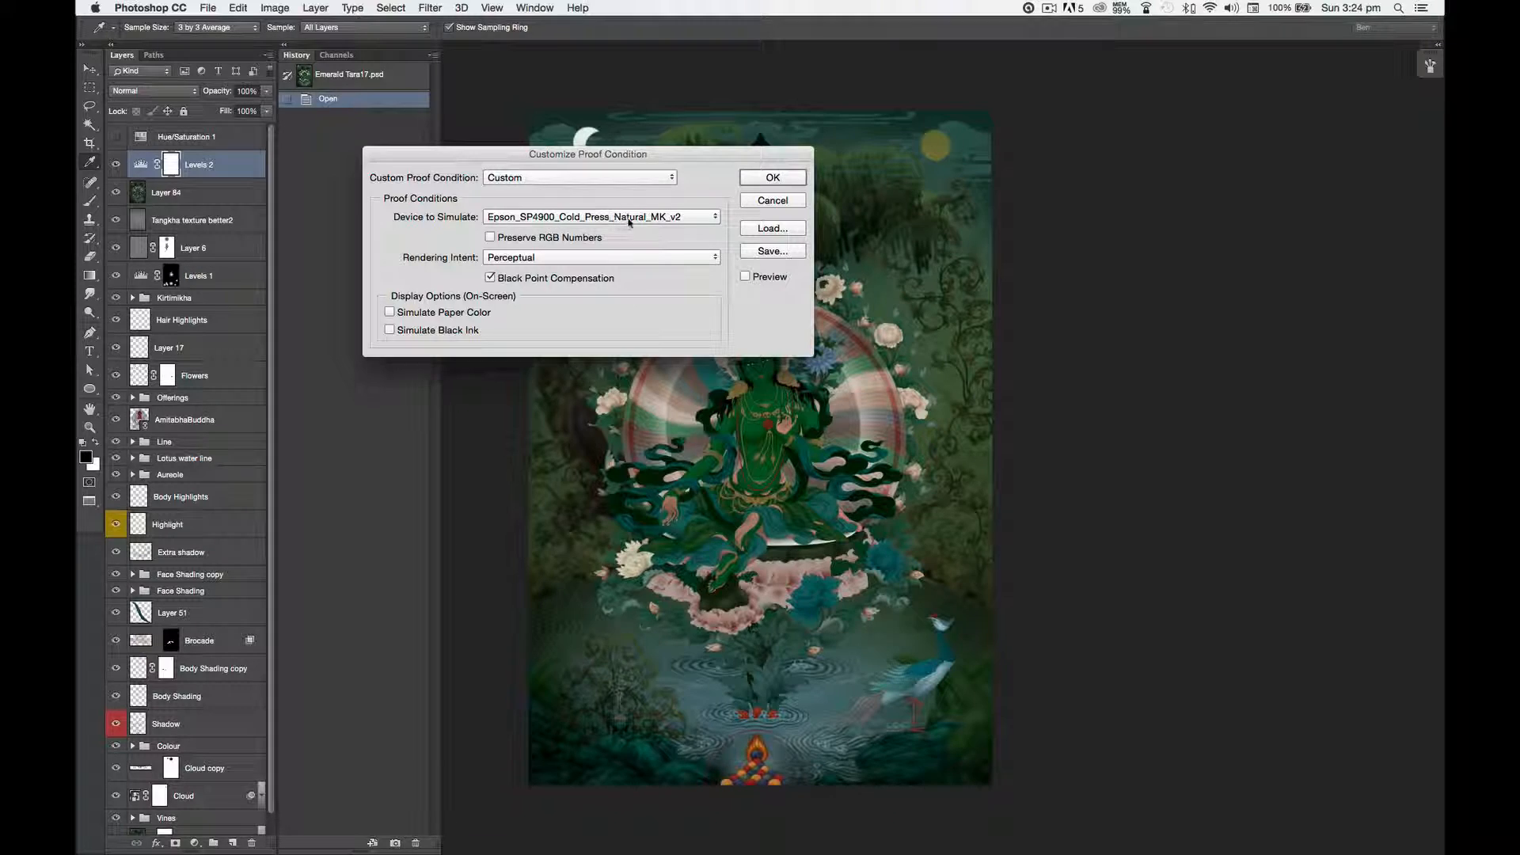
click(717, 218)
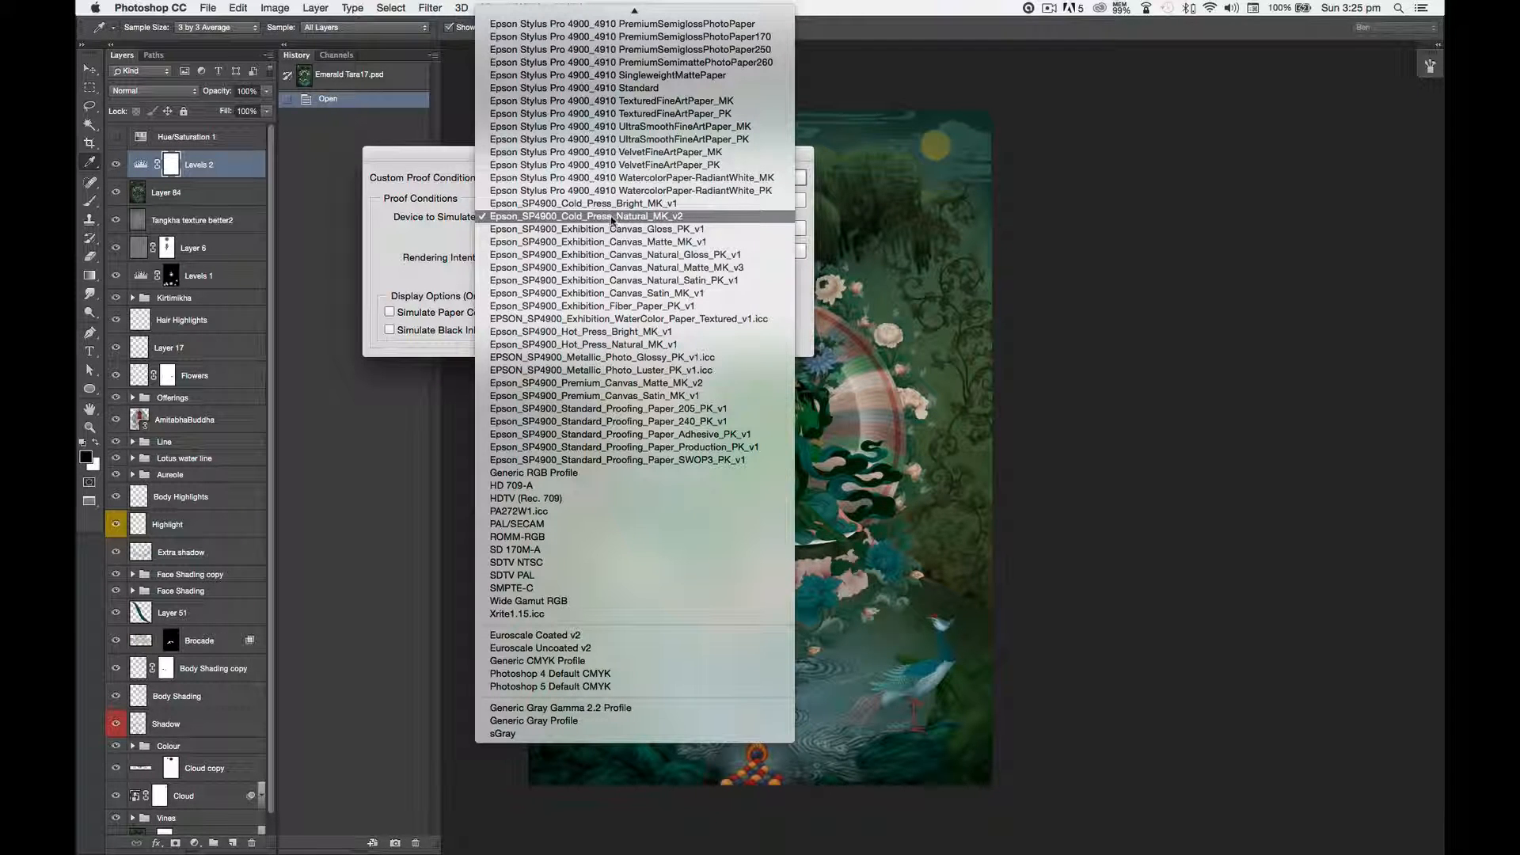
click(615, 220)
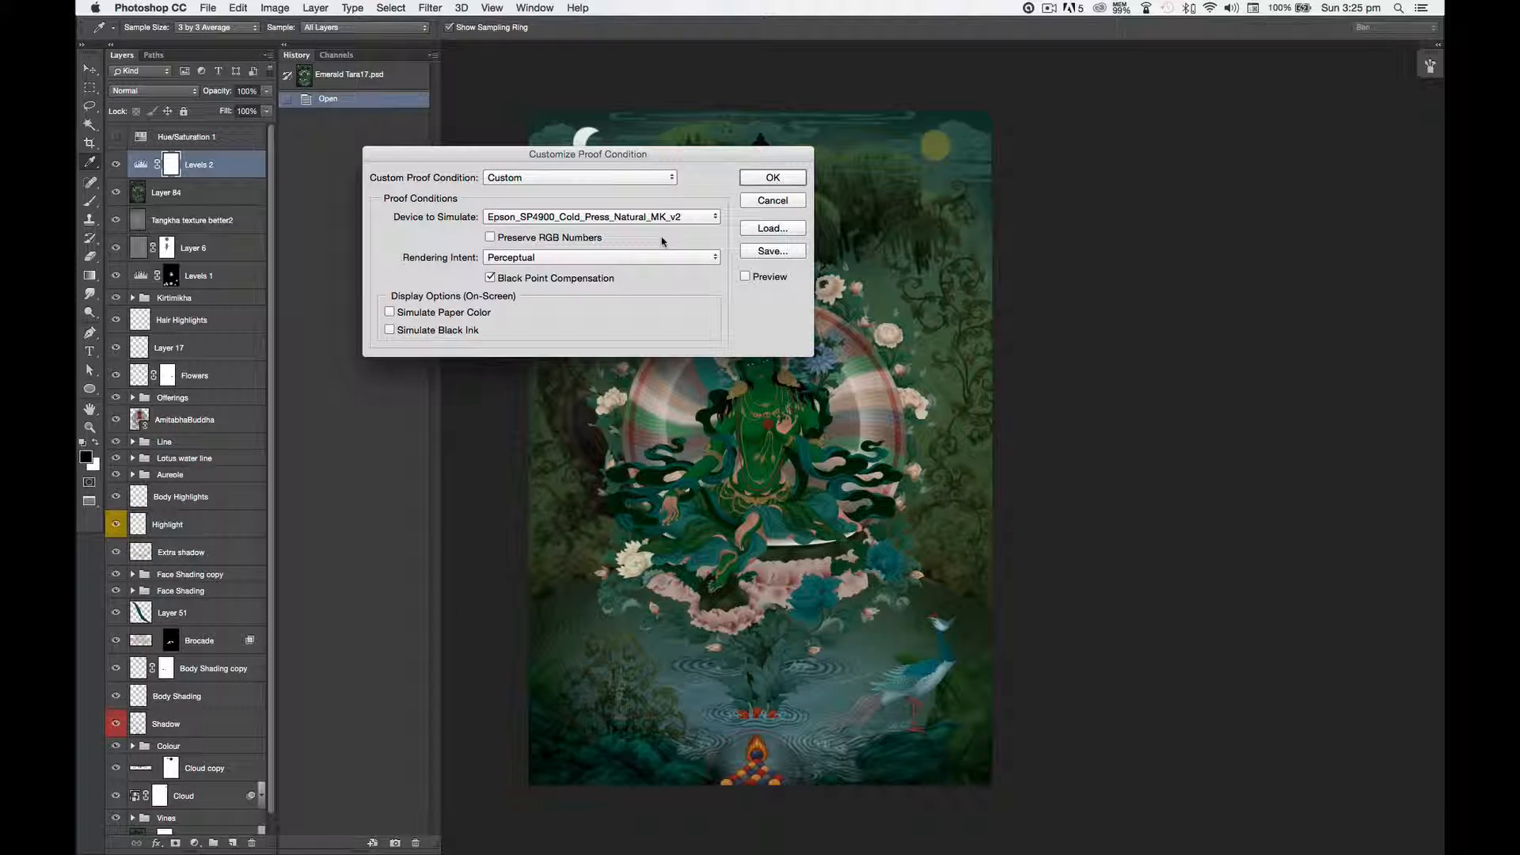
Review the proof's rendering intents, keep Perceptual with Black Point Compensation, and apply the custom proof condition
click(716, 258)
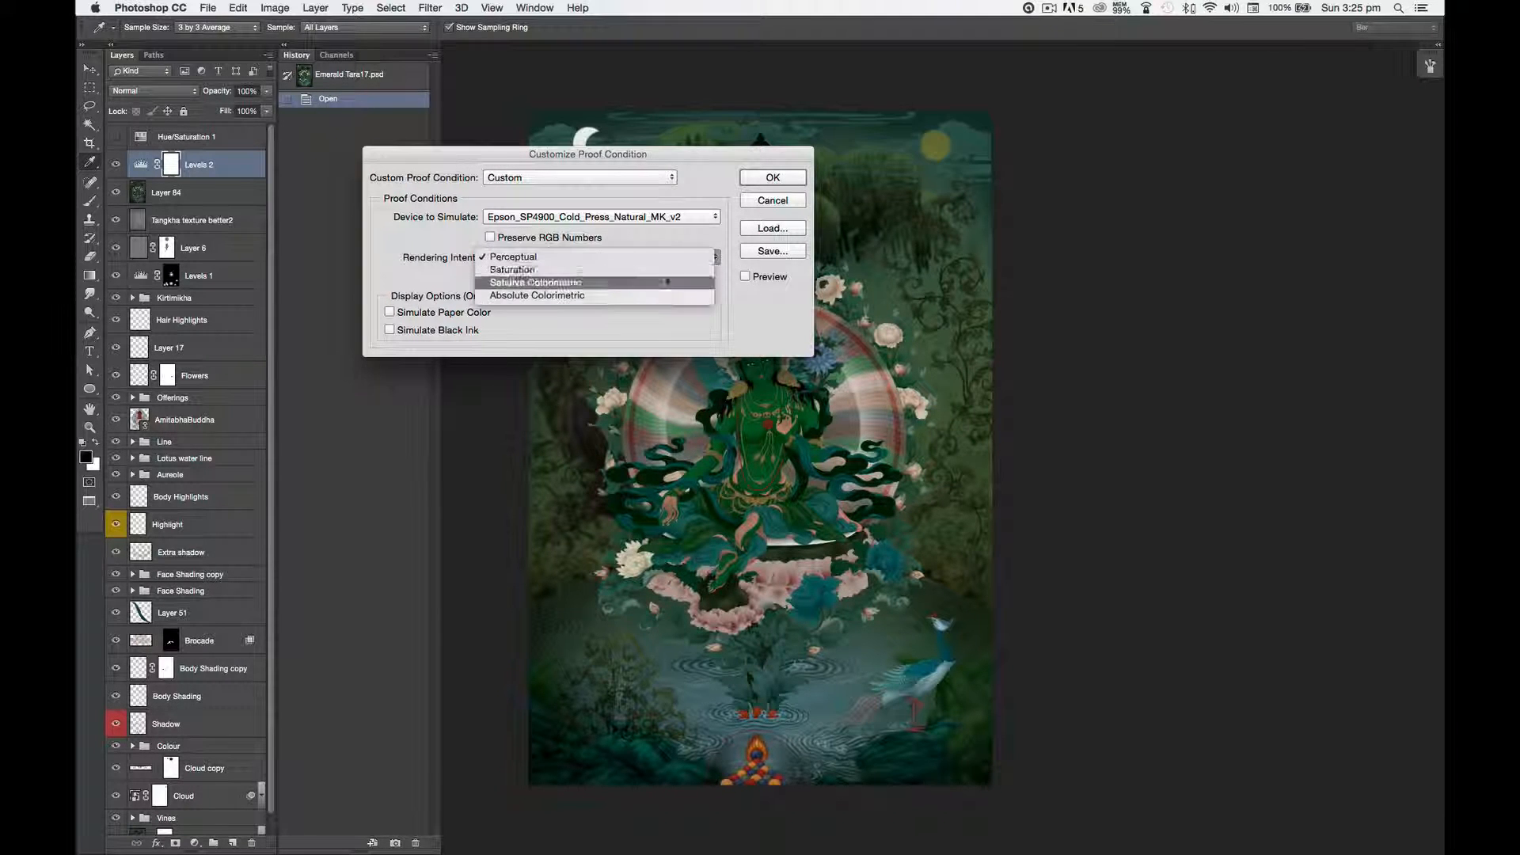
click(521, 277)
click(520, 257)
click(516, 232)
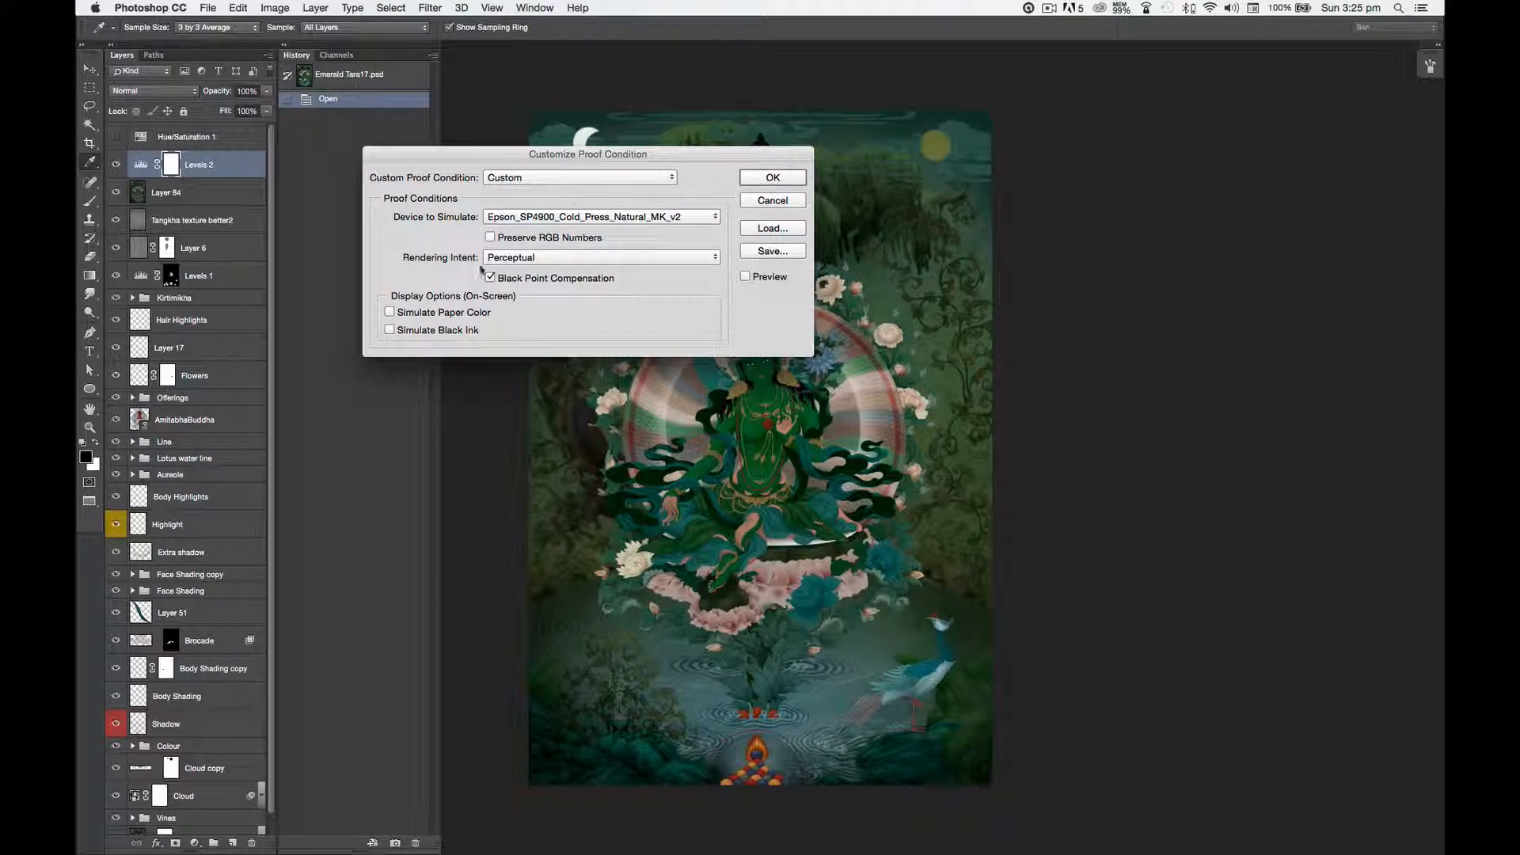
click(773, 178)
Return to the windowed screen mode and compare the whole painting with and without proof colors, leaving the proof on
key(m)
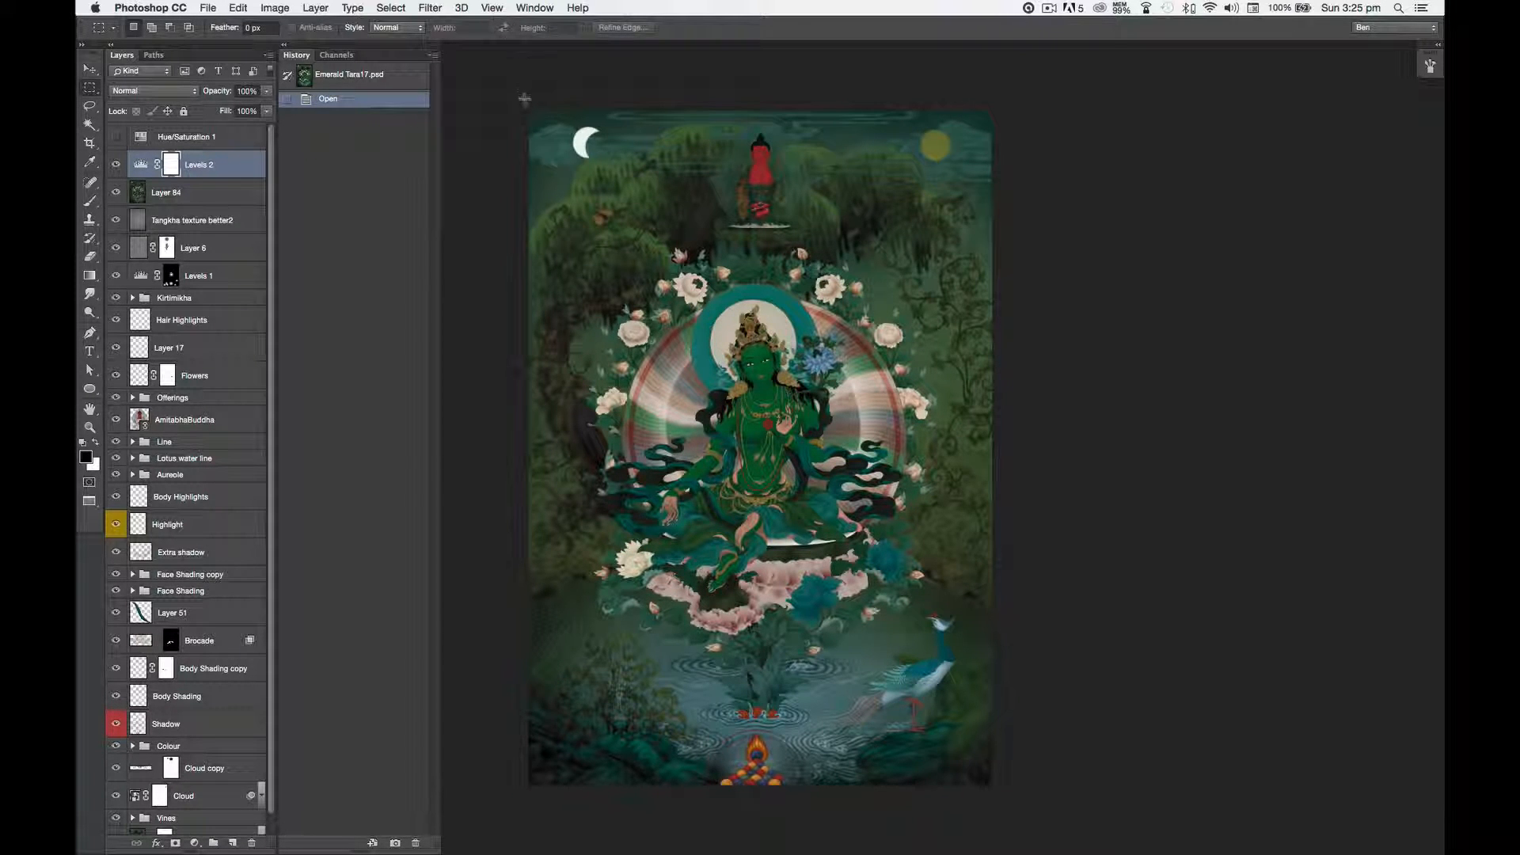
key(f)
key(g)
key(f)
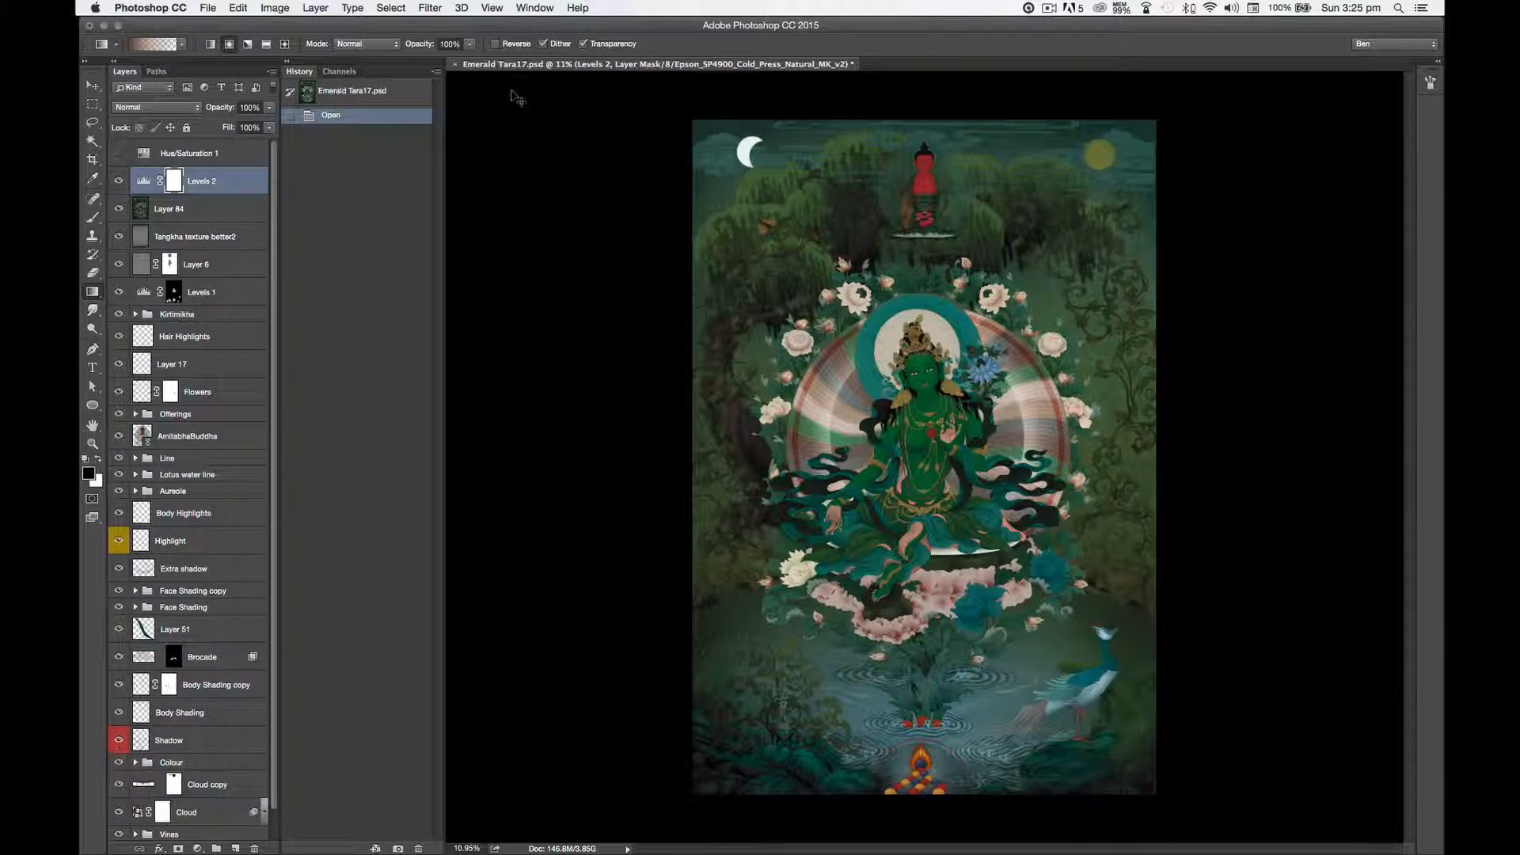
key(super+y)
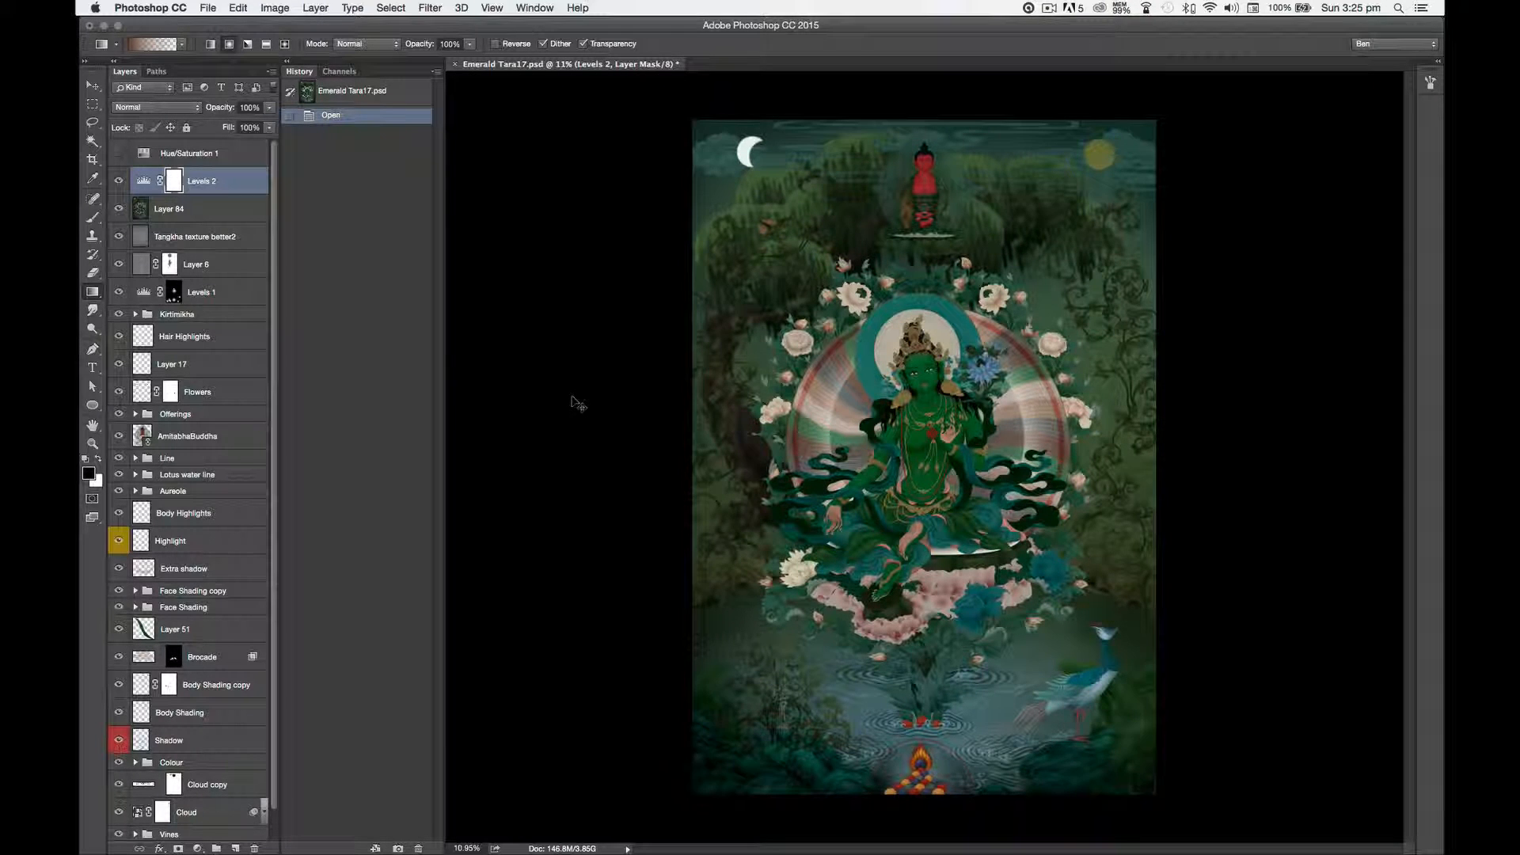
key(super+y)
key(super+y)
key(super+y)
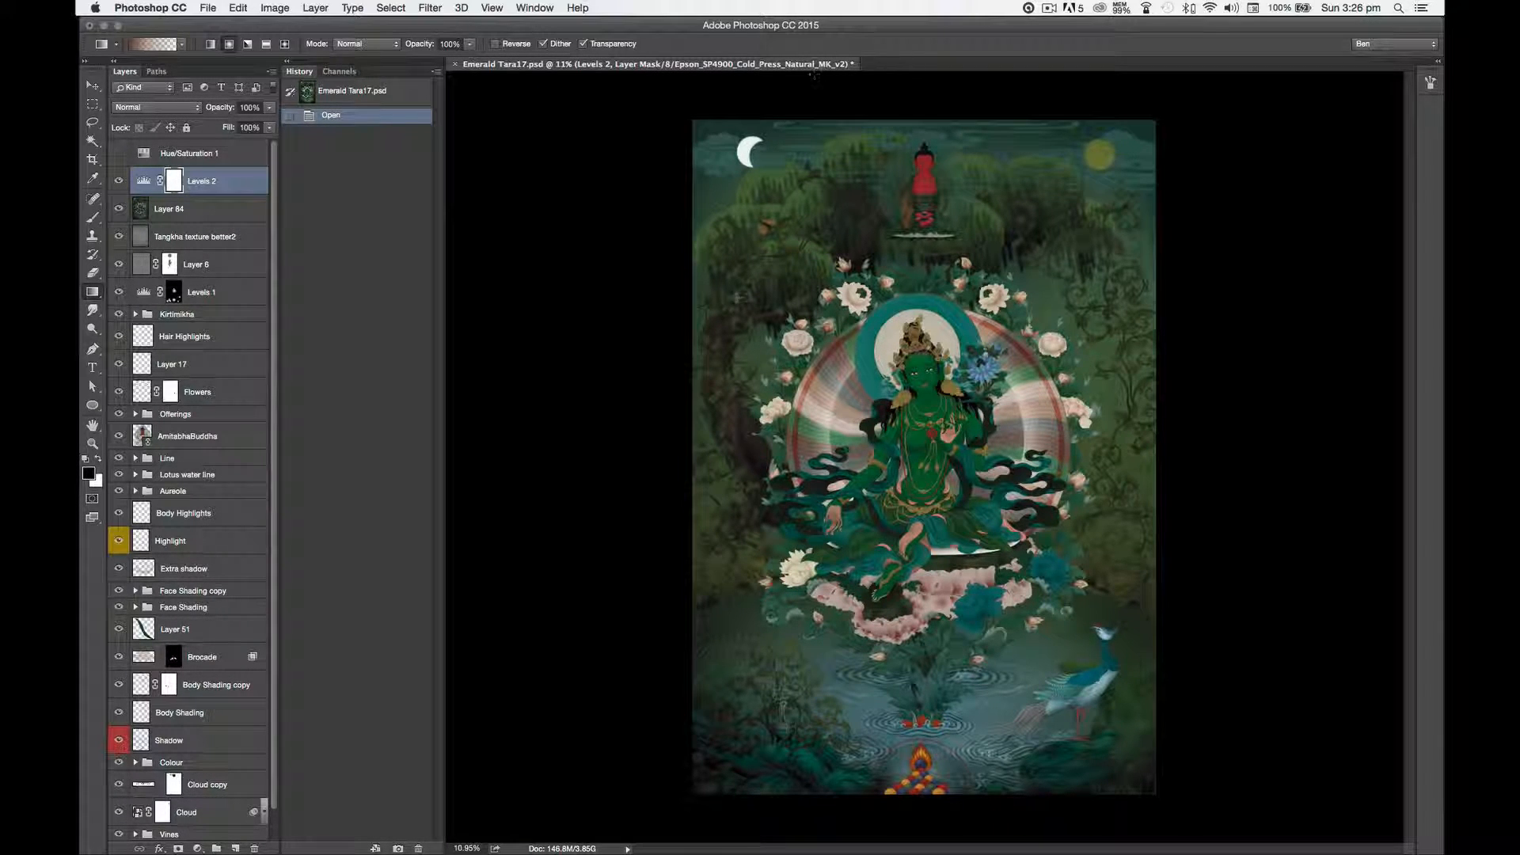
Compare the central Tara figure up close at 35.9% with and without proof colors, with the panels hidden, leaving the proof off
drag(834, 432, 544, 593)
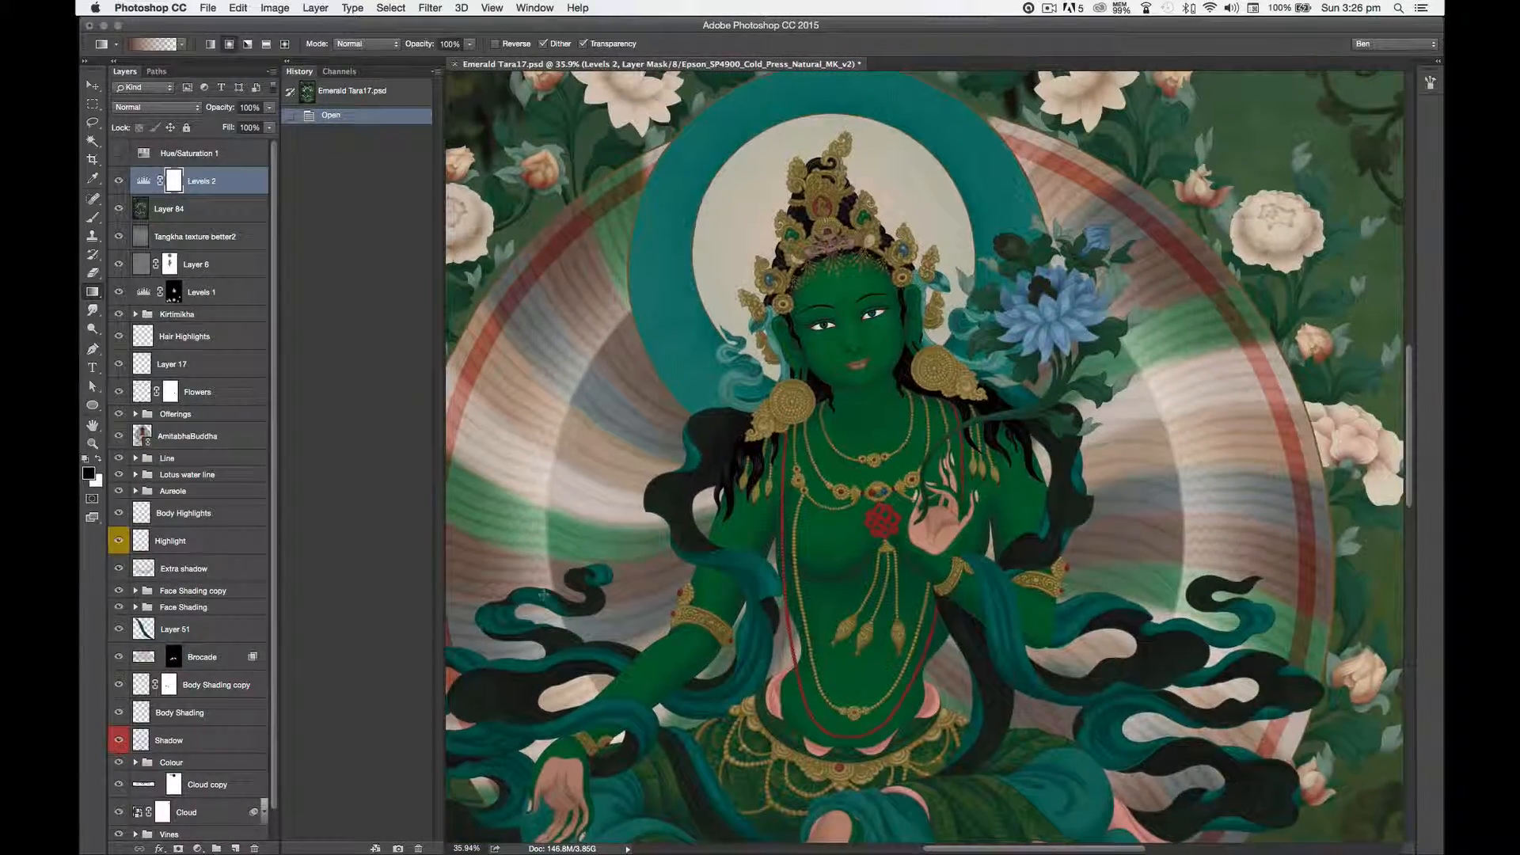
key(Tab)
drag(451, 535, 668, 547)
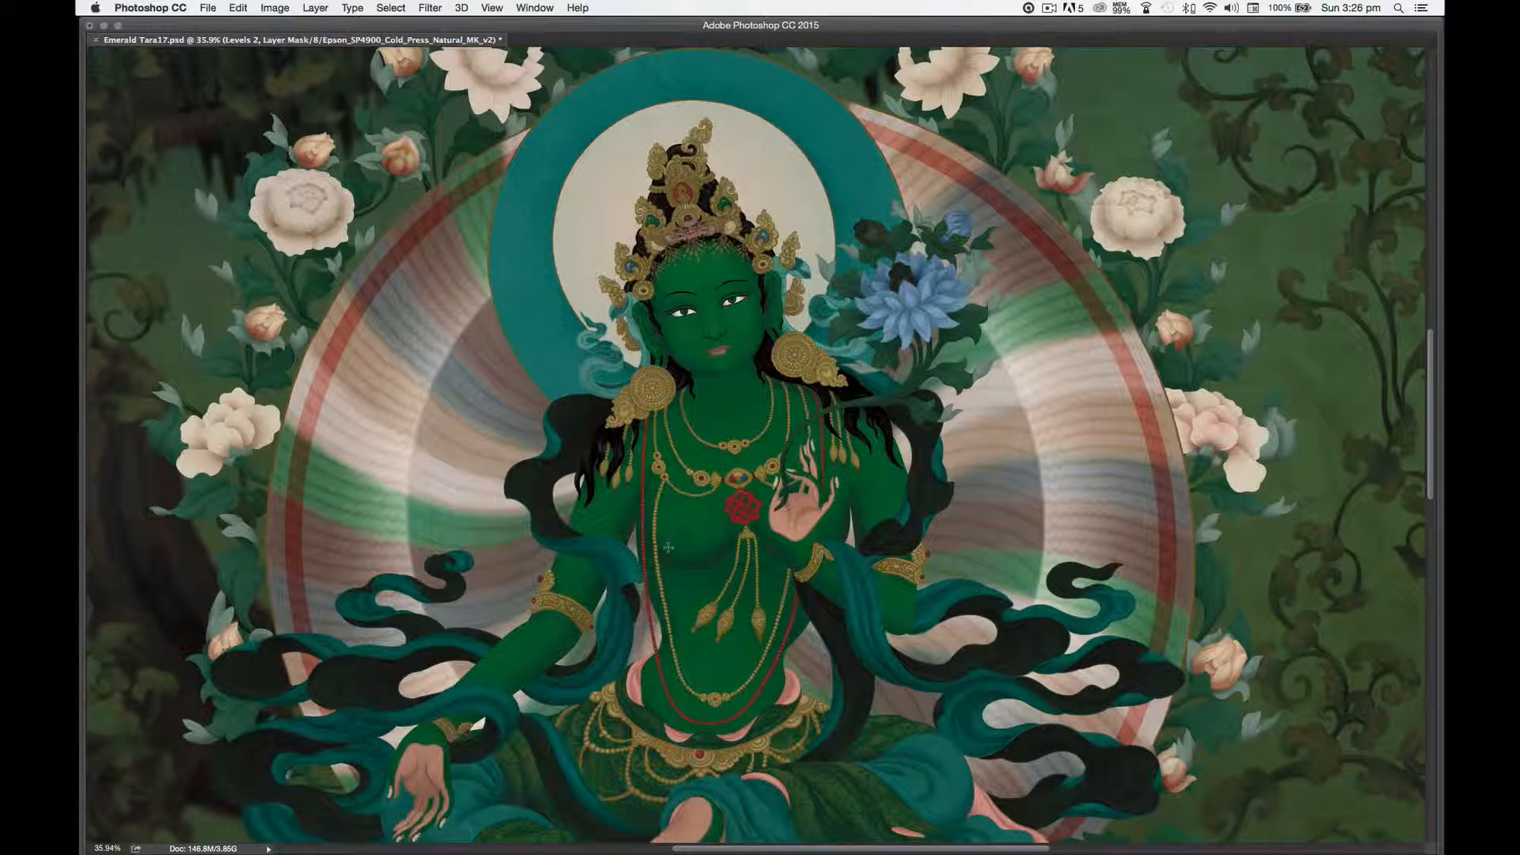
key(super+y)
key(super+y)
key(super+y)
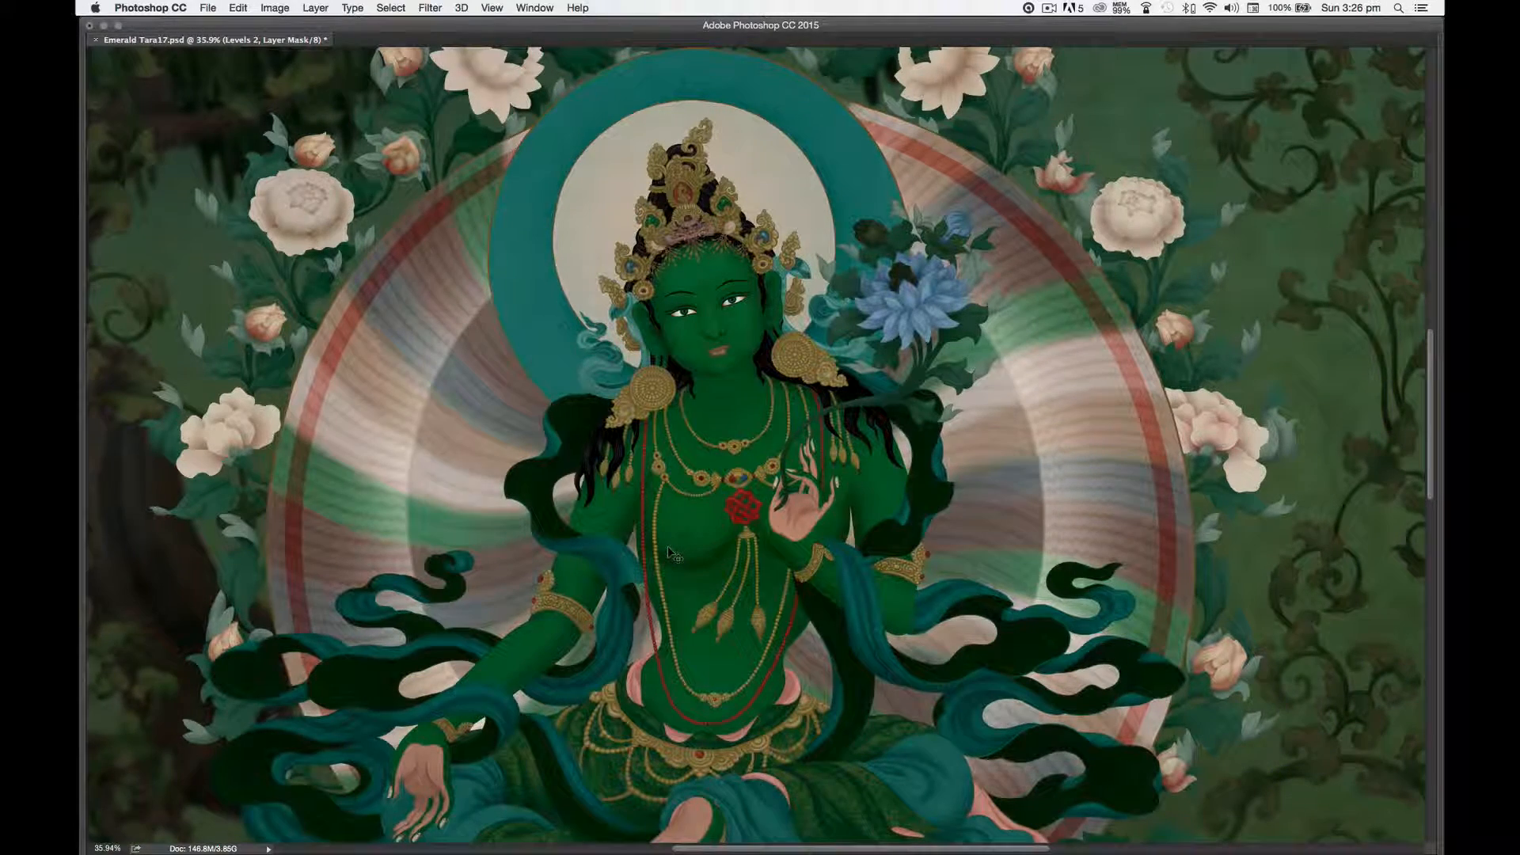
key(super+y)
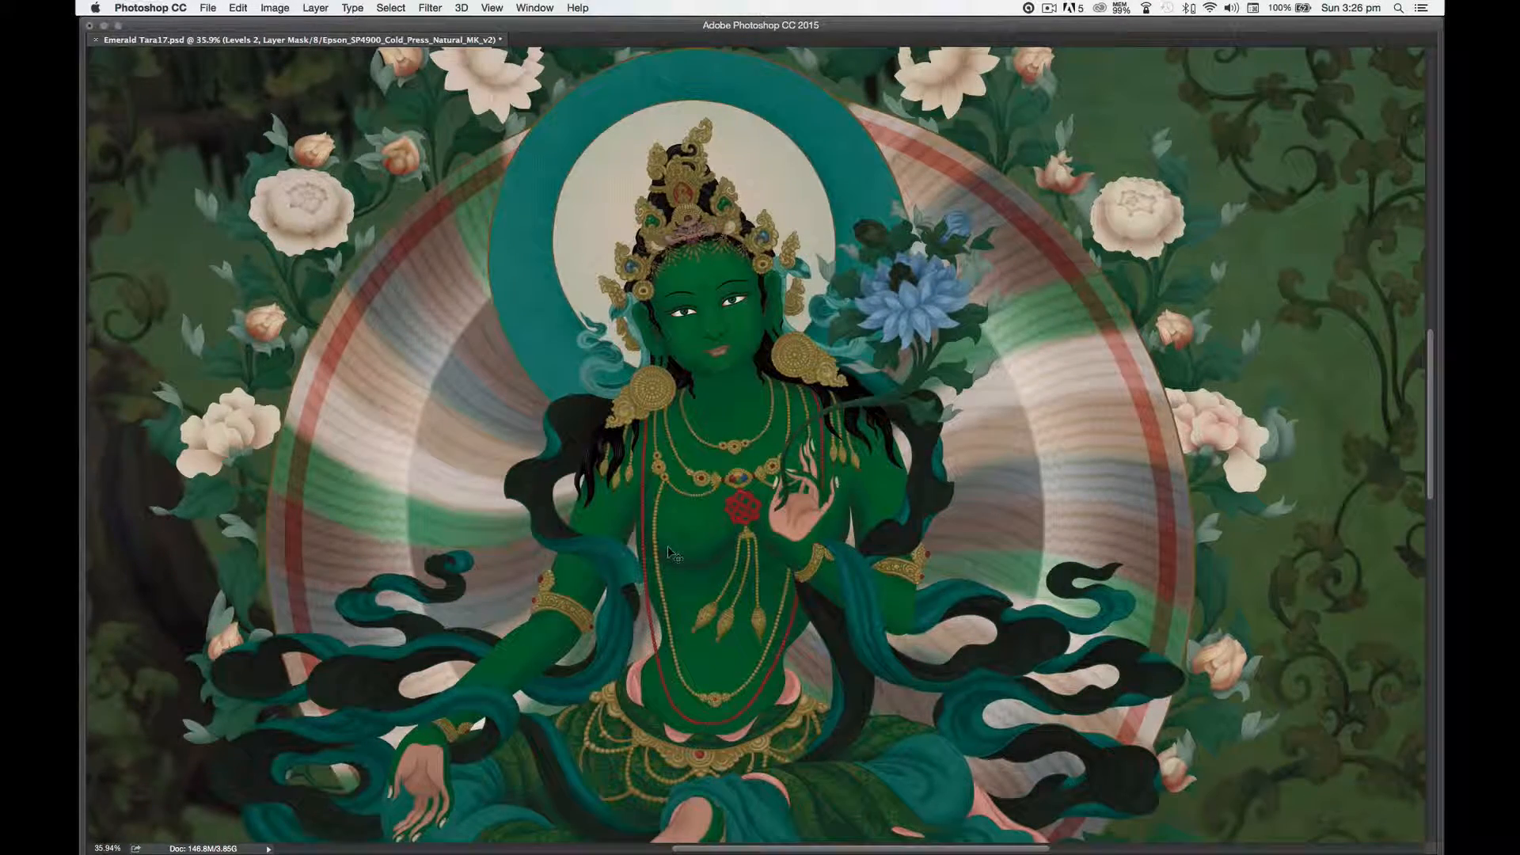
key(super+y)
key(super+y)
key(super+y)
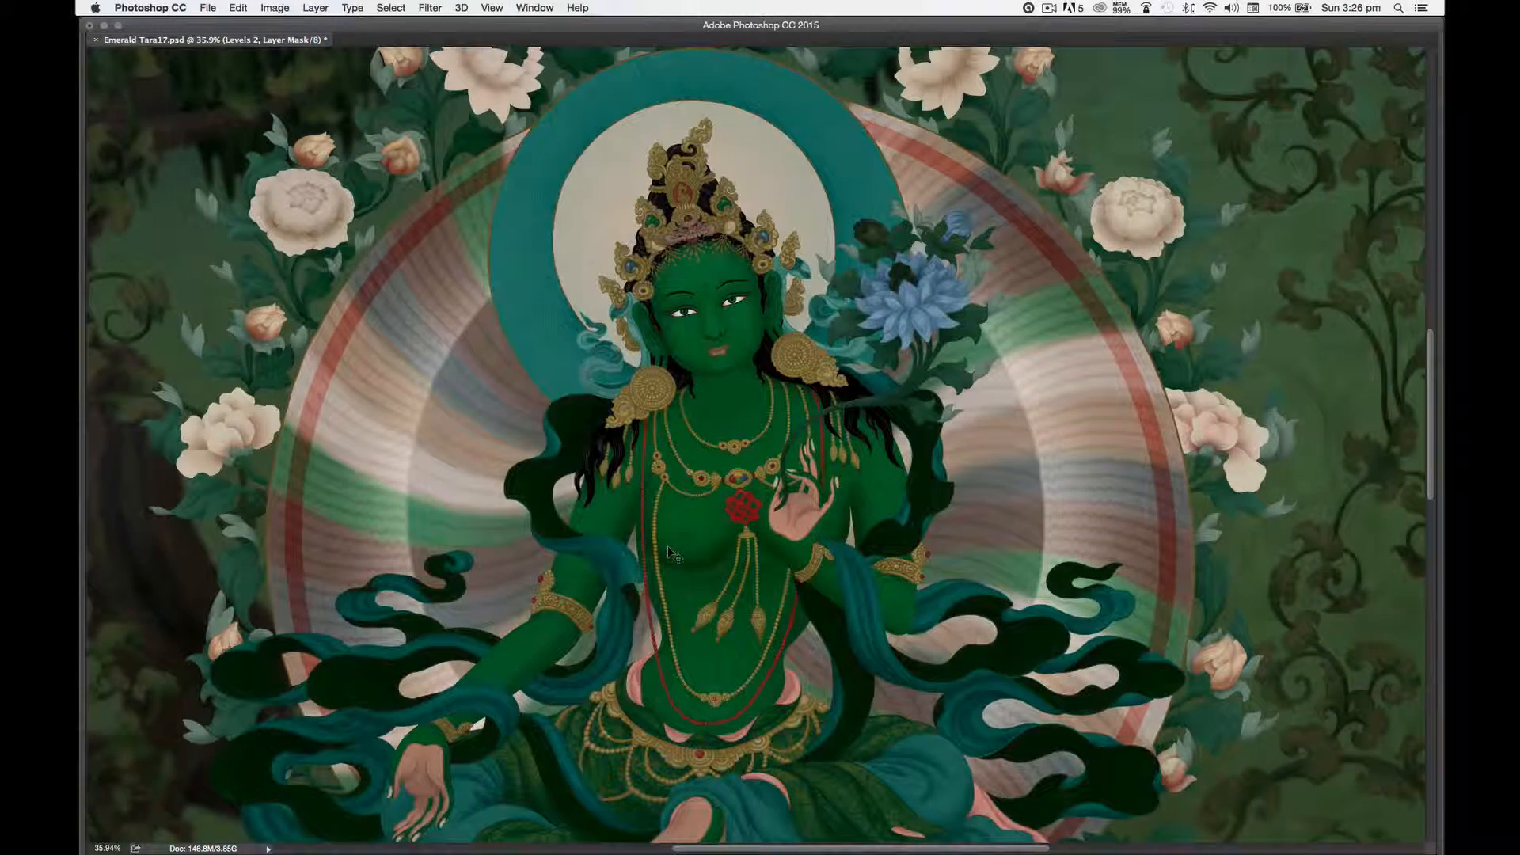
key(super+y)
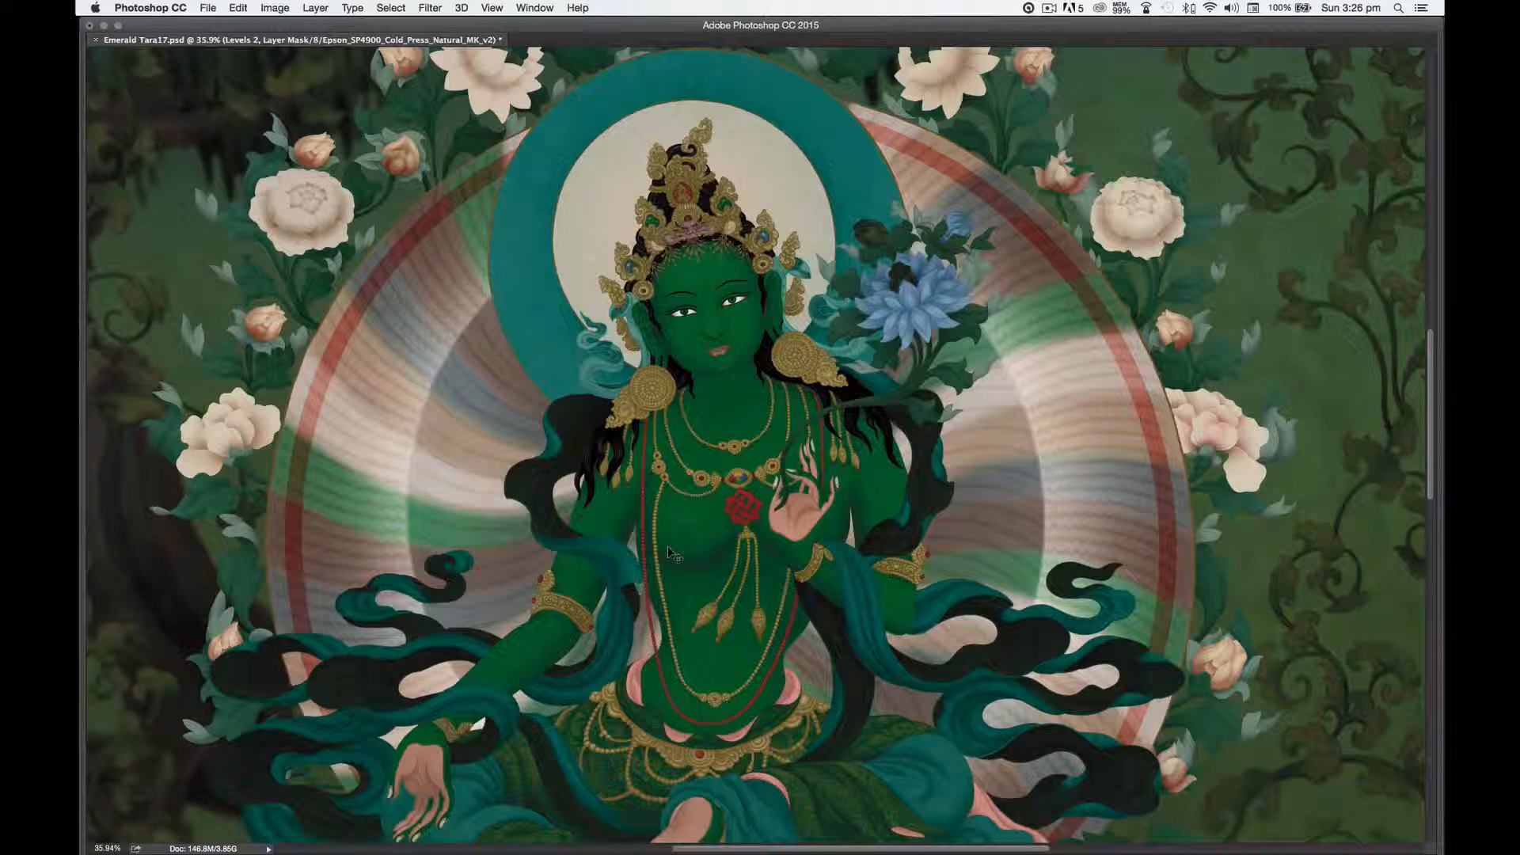
key(super+y)
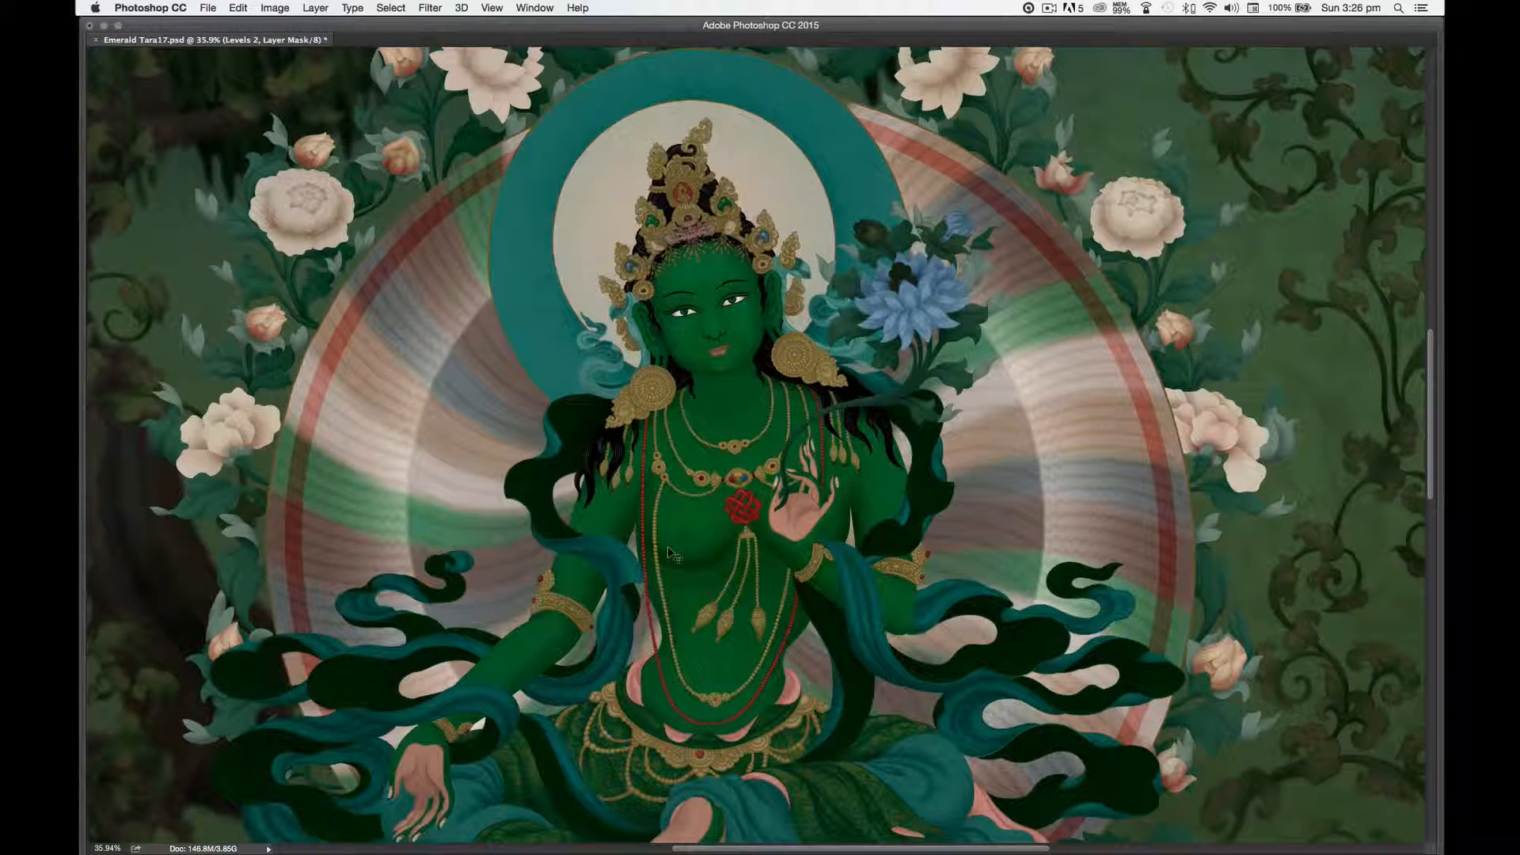
key(super+y)
key(super+y)
key(super+y)
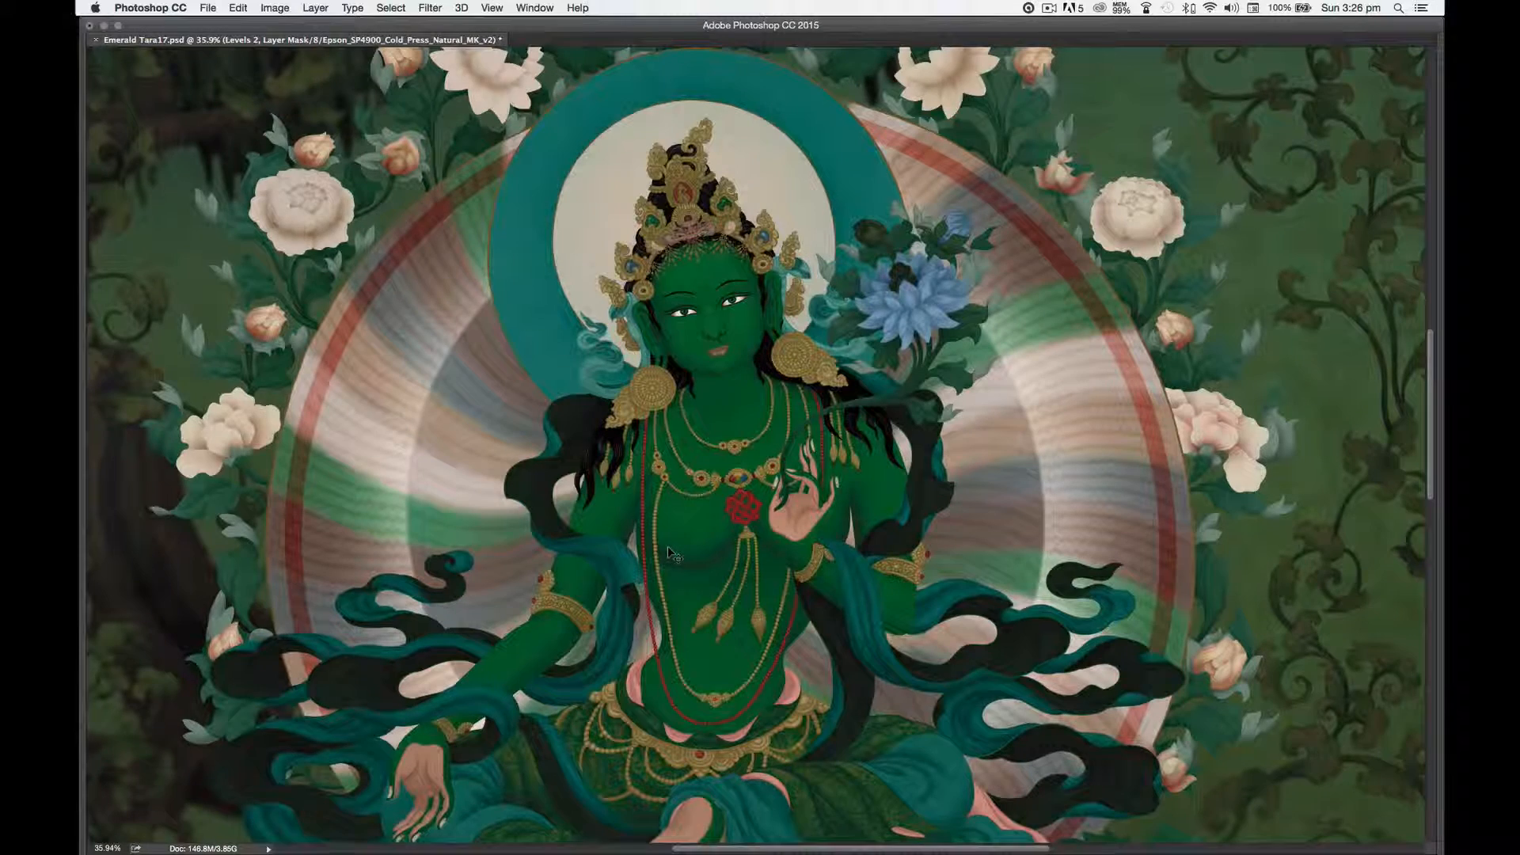
key(super+y)
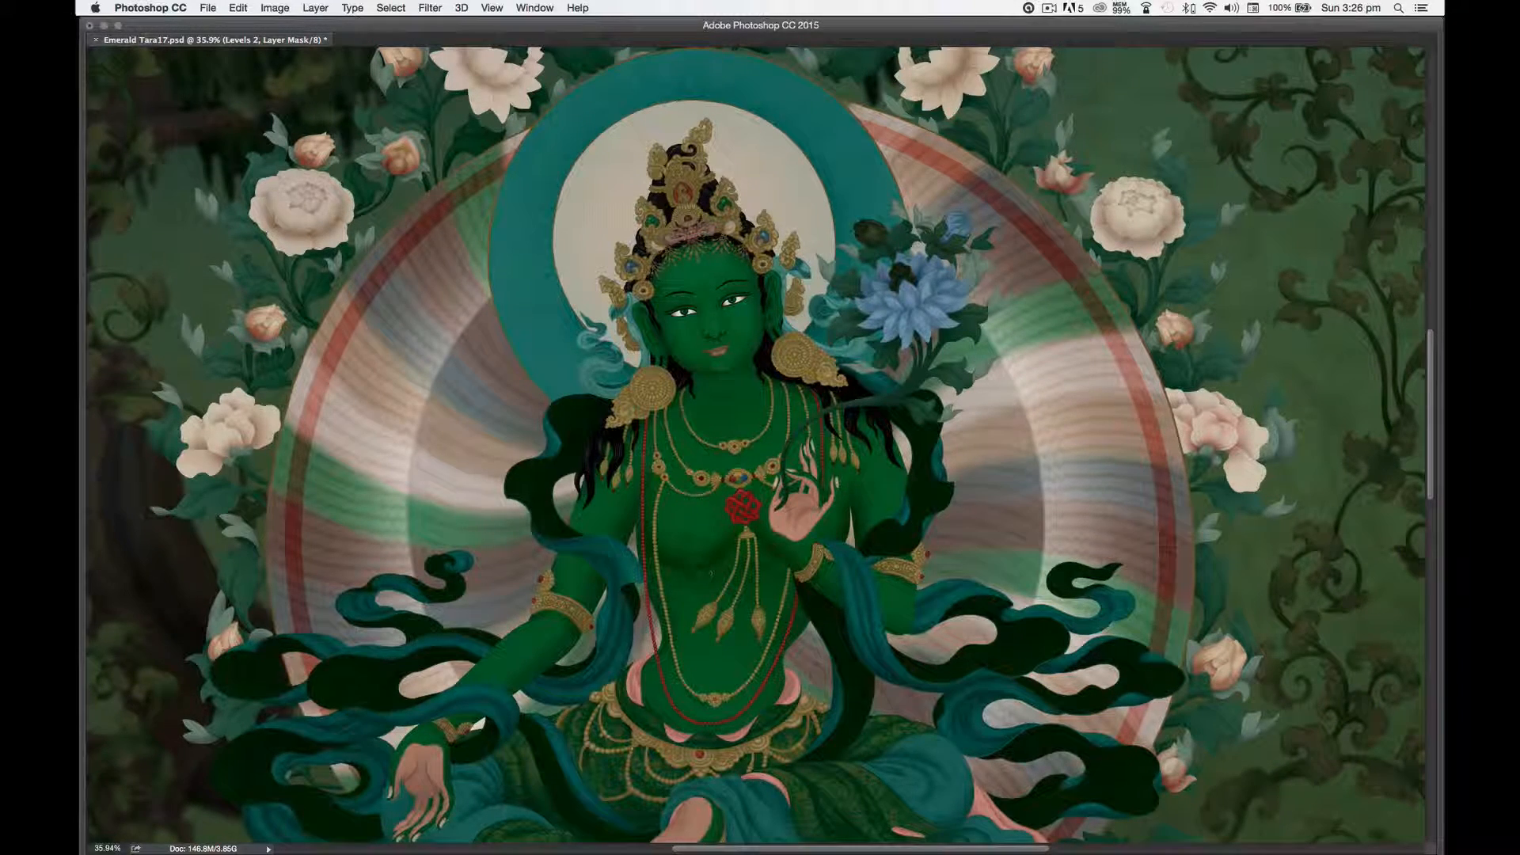
key(super+y)
key(super+y)
key(super+y)
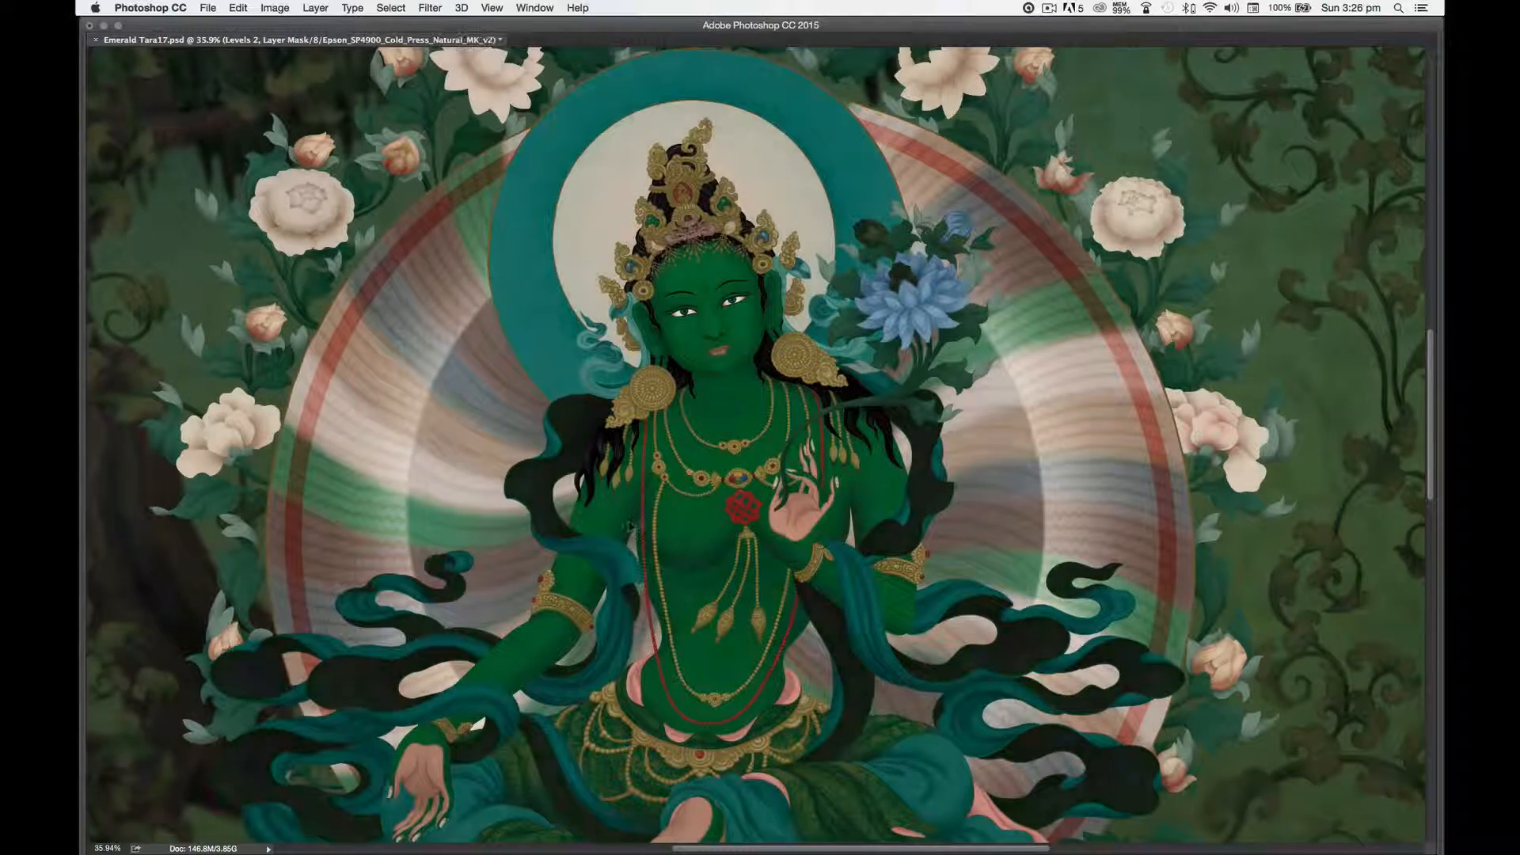
key(super+y)
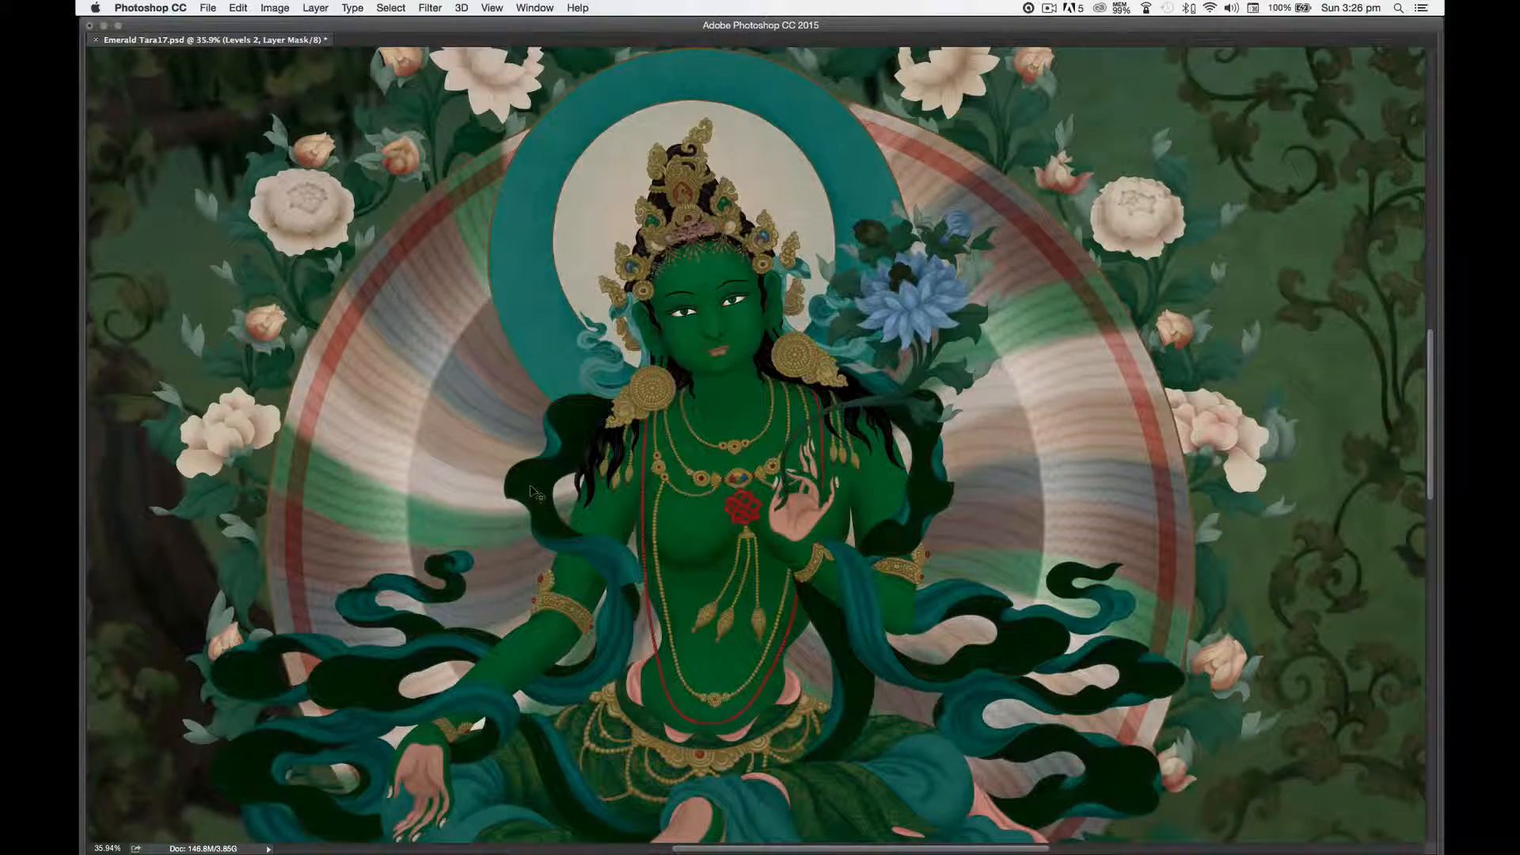
key(super+y)
key(super+y)
key(super+y)
key(super+y)
key(super+y)
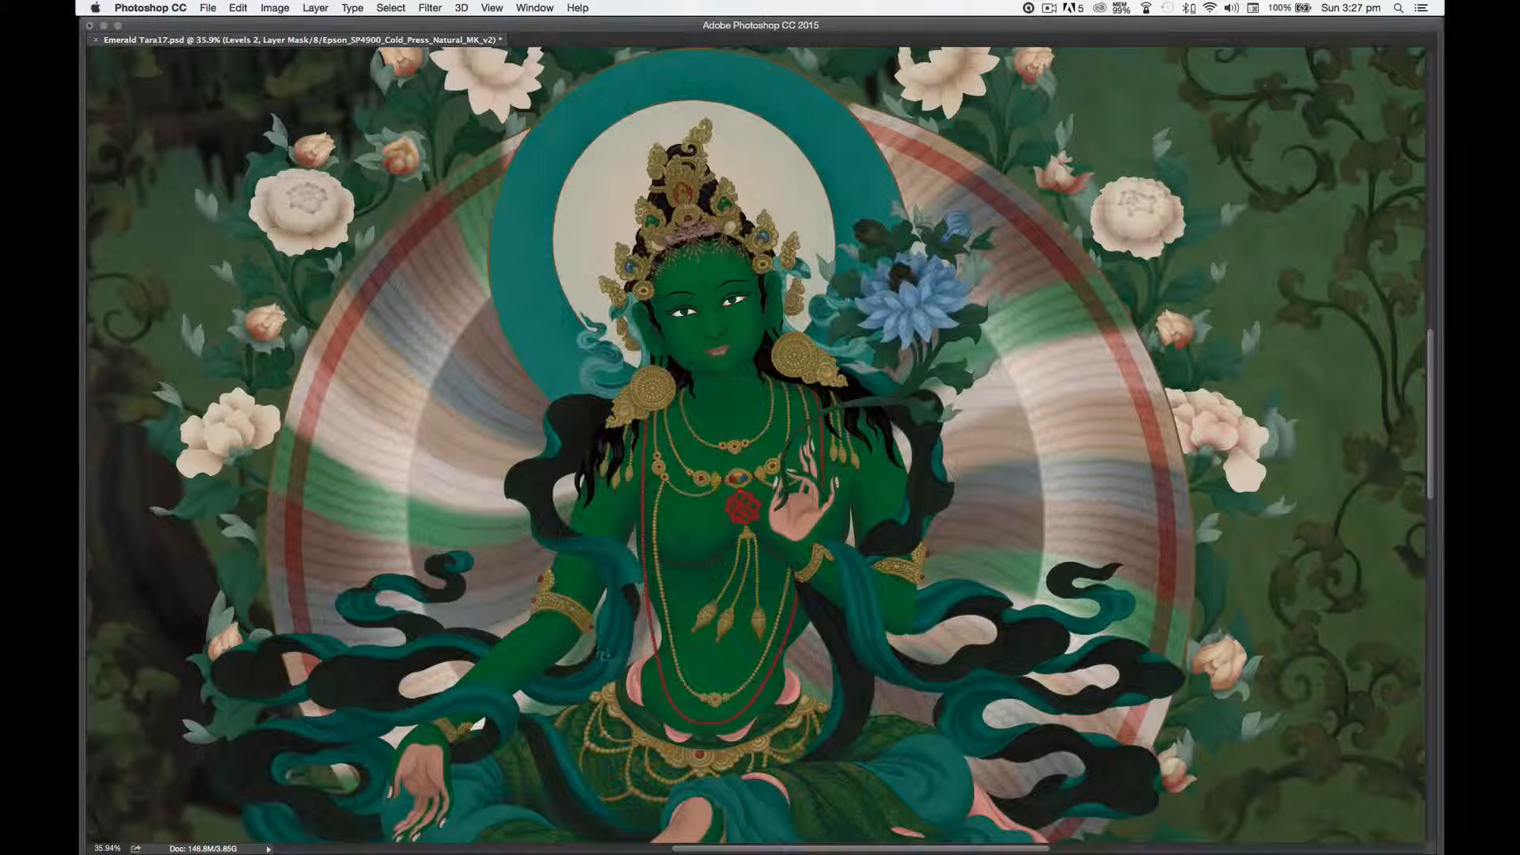
key(super+y)
key(super+y)
key(super+y)
key(super+y)
key(super+y)
key(super+y)
key(super+y)
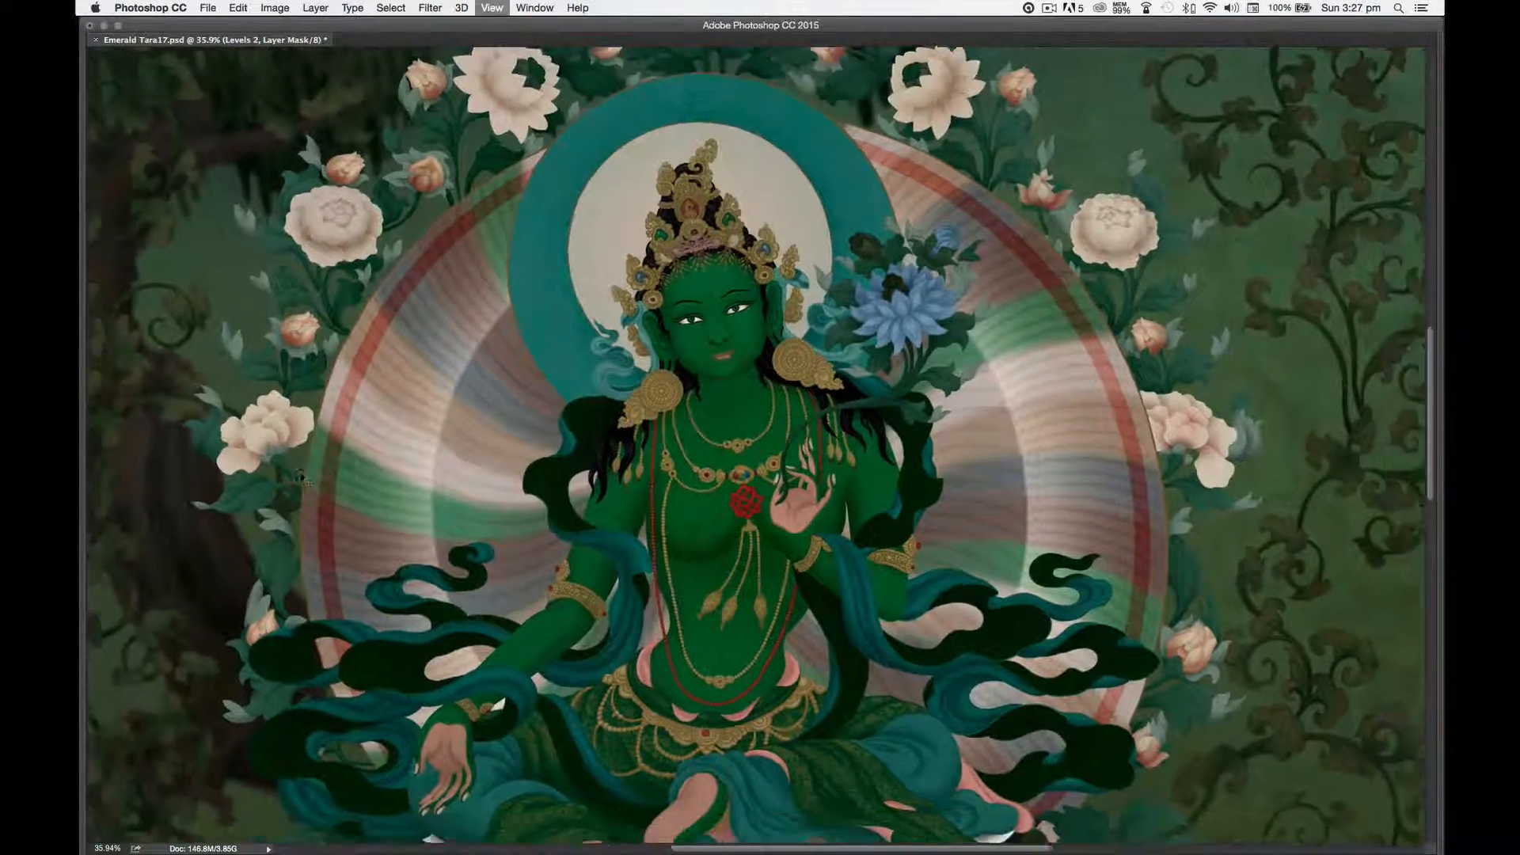
View the whole painting at 12.5% zoom
key(super+minus)
key(super+minus)
key(super+minus)
key(super+minus)
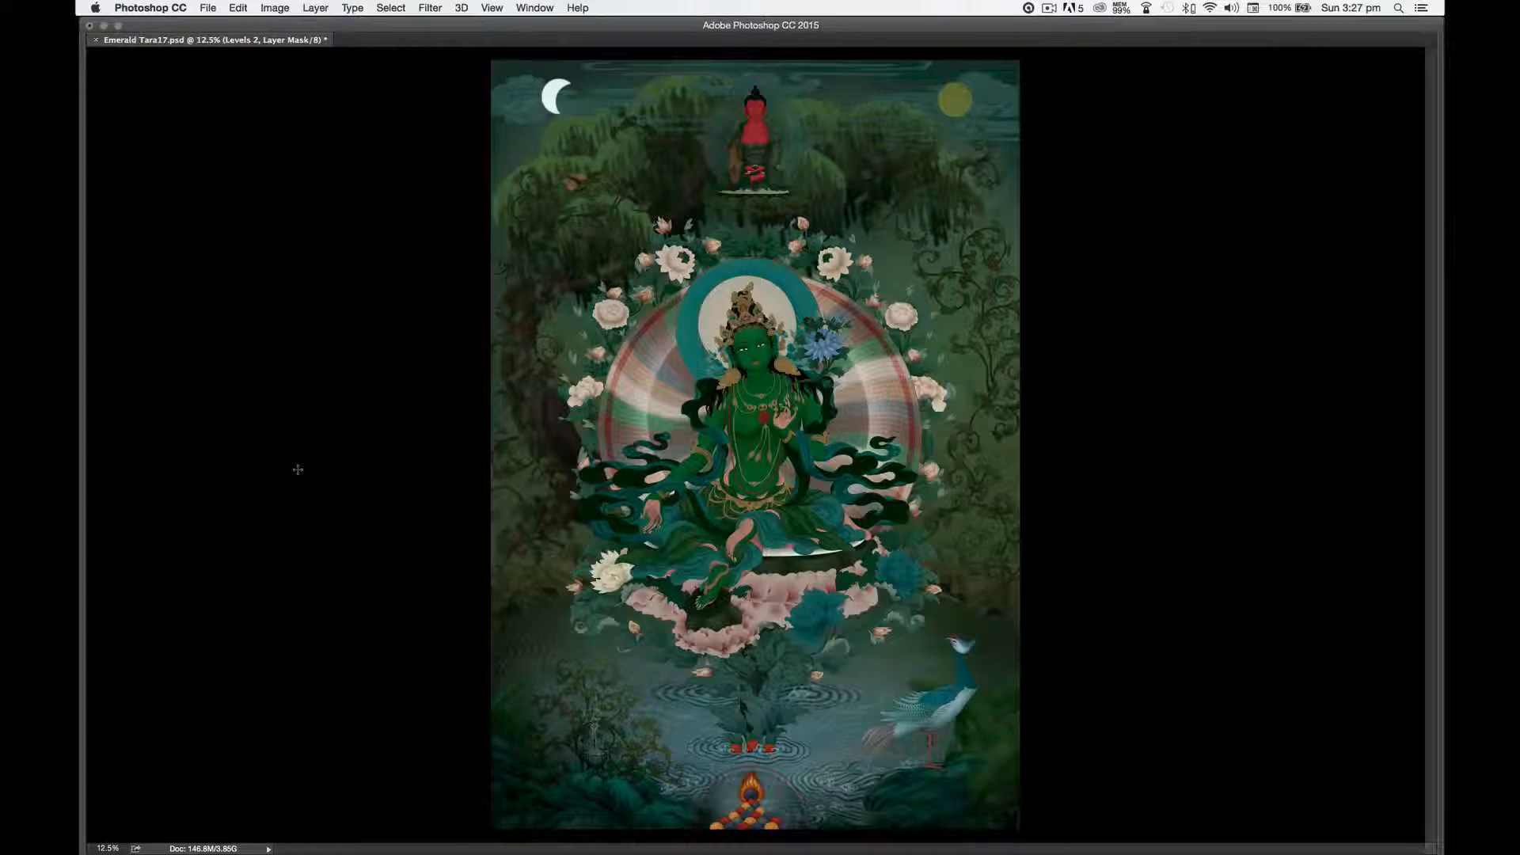